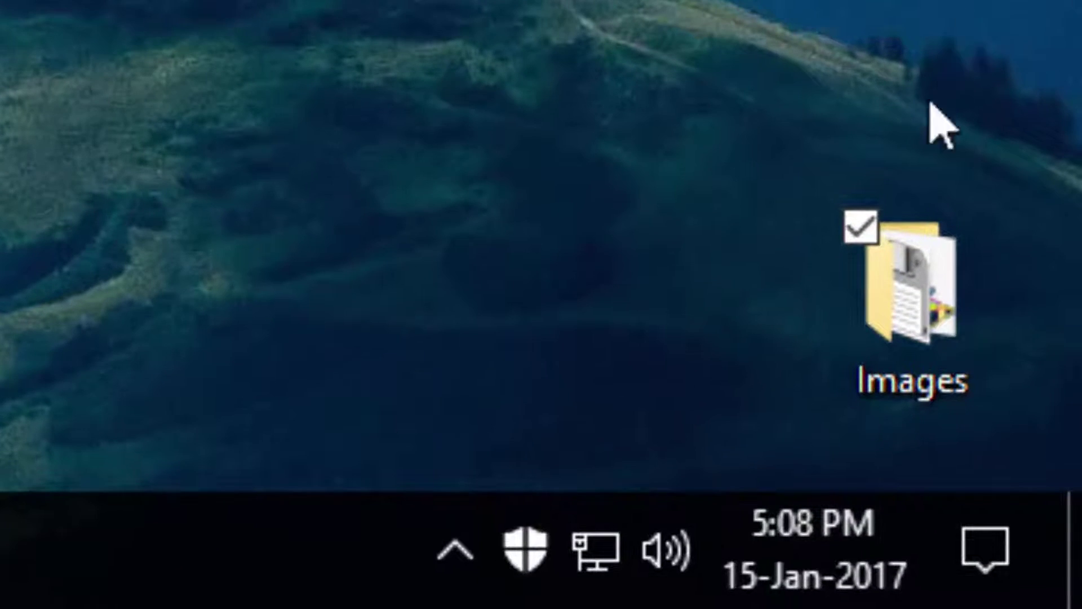
# Open the desktop Images folder, then return to the Cocos Creator Demo project window.
pyautogui.doubleClick(896, 307)
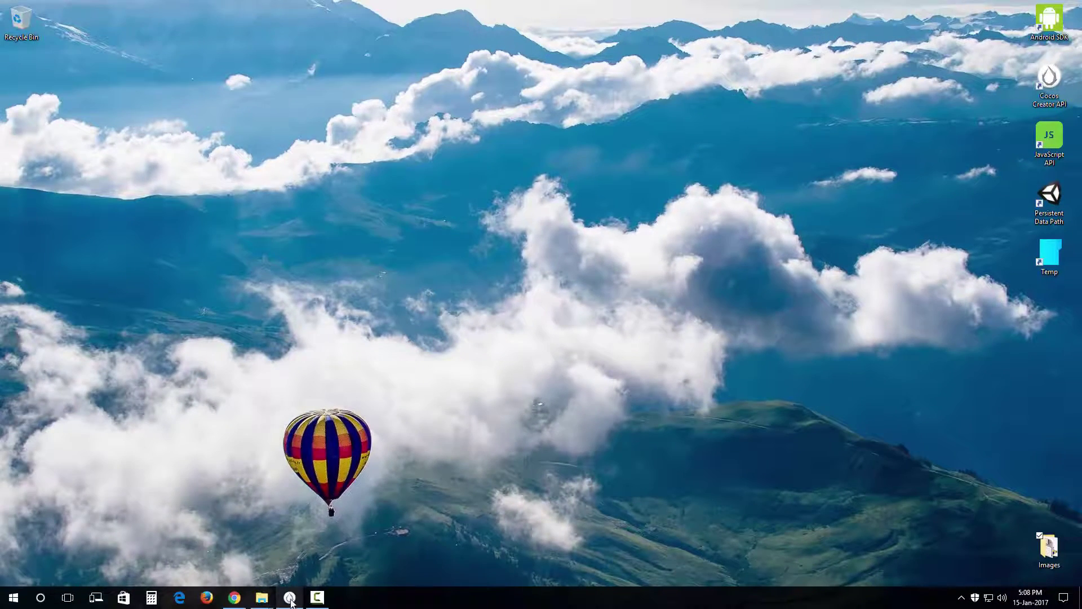
pyautogui.click(290, 597)
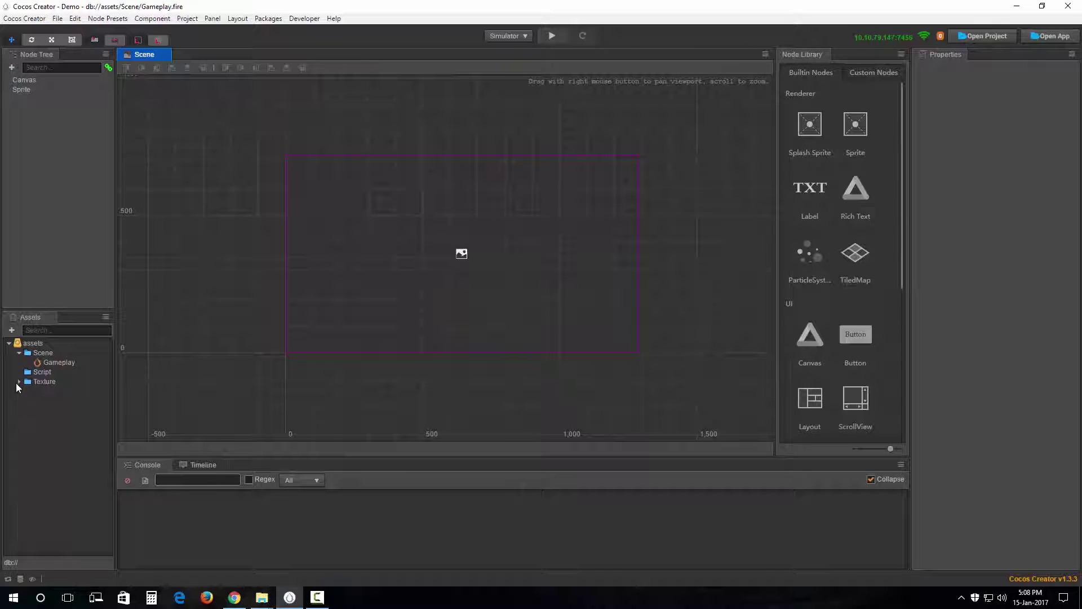
# Expand the Texture folder in the project's Assets panel.
pyautogui.click(18, 387)
pyautogui.click(19, 383)
pyautogui.click(19, 383)
pyautogui.click(19, 383)
# Drag download.png, floppy.png and kryolyte_icon.png from the Images folder into Texture, then minimize Explorer.
pyautogui.moveTo(264, 599)
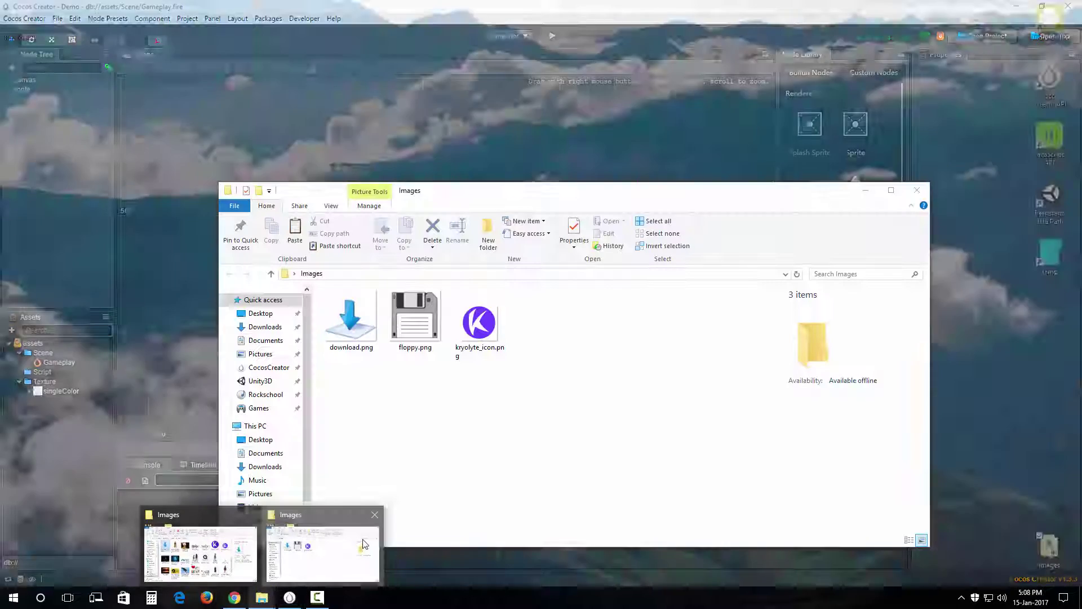
pyautogui.click(365, 544)
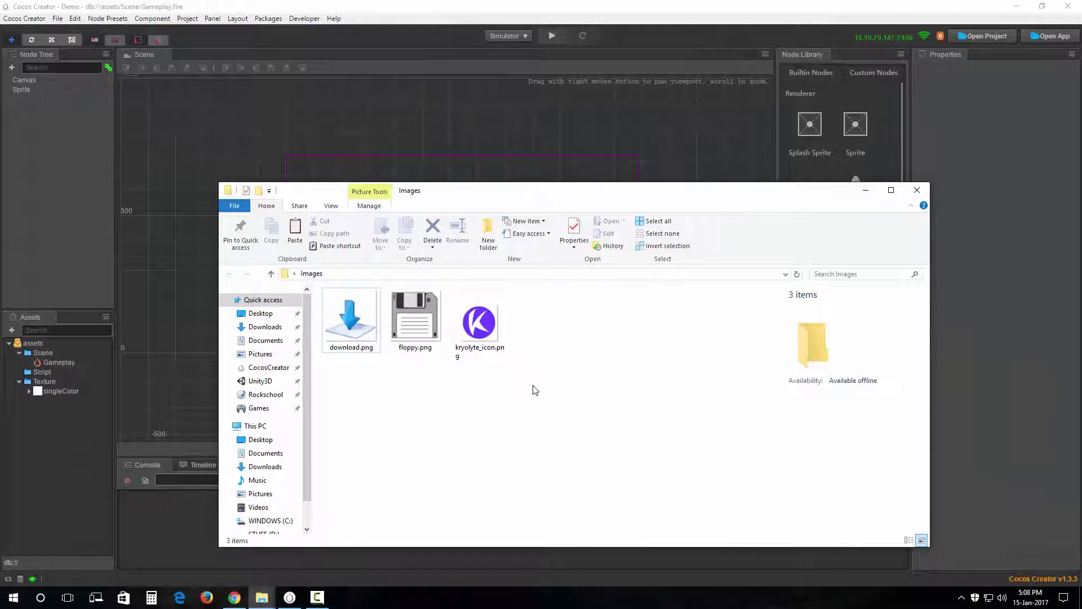
pyautogui.moveTo(536, 386); pyautogui.dragTo(324, 291)
pyautogui.moveTo(355, 324); pyautogui.dragTo(71, 441)
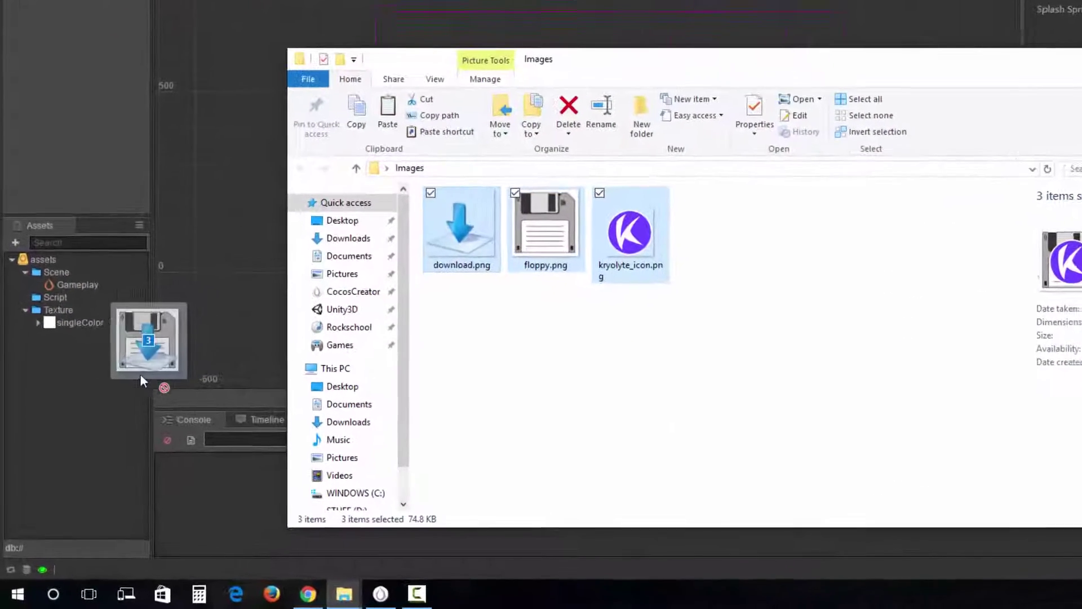
pyautogui.moveTo(103, 368); pyautogui.dragTo(86, 279)
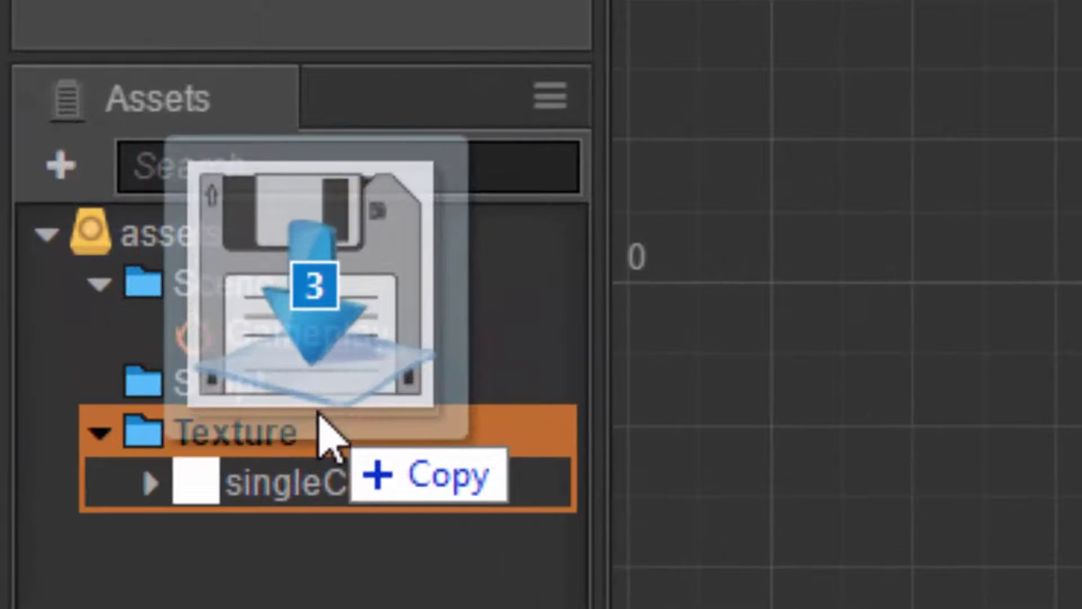
pyautogui.moveTo(318, 417); pyautogui.dragTo(400, 415)
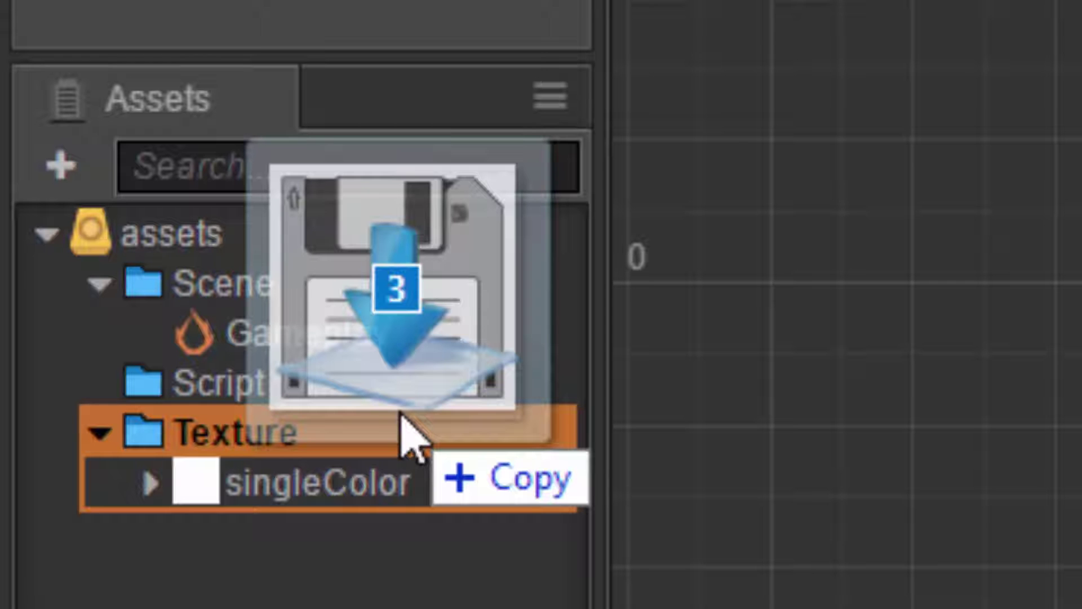
pyautogui.moveTo(400, 414); pyautogui.dragTo(404, 421)
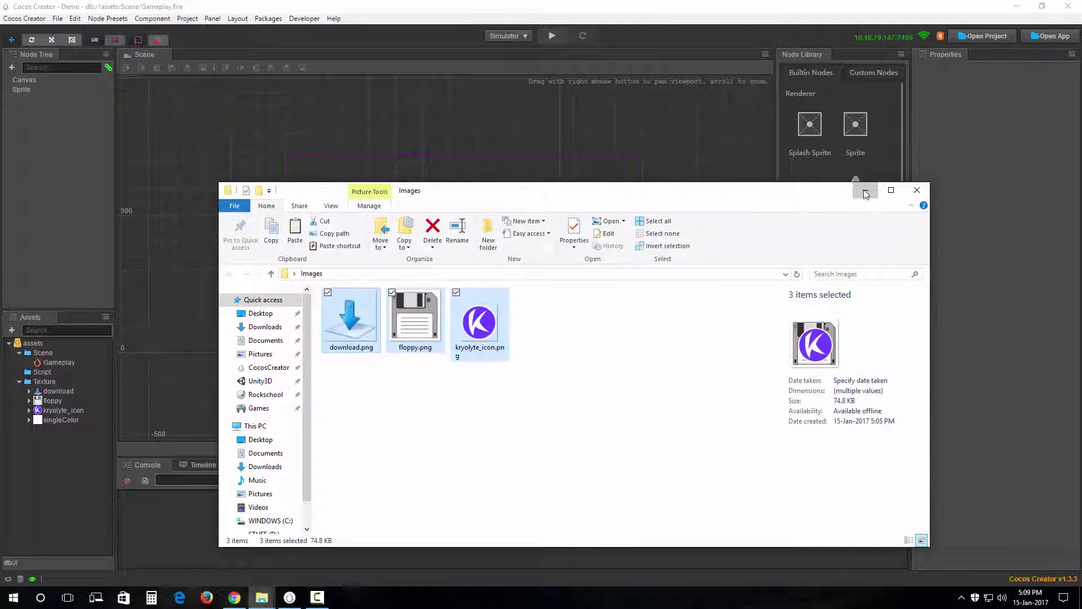
pyautogui.click(866, 192)
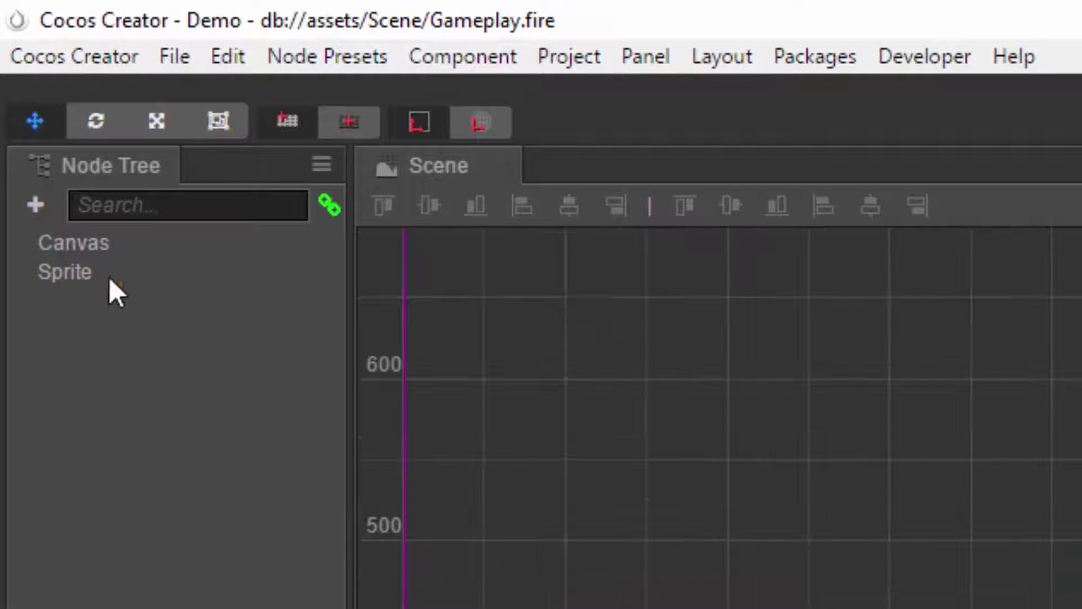
# Delete the default Sprite node from the Node Tree, leaving only Canvas.
pyautogui.click(78, 271)
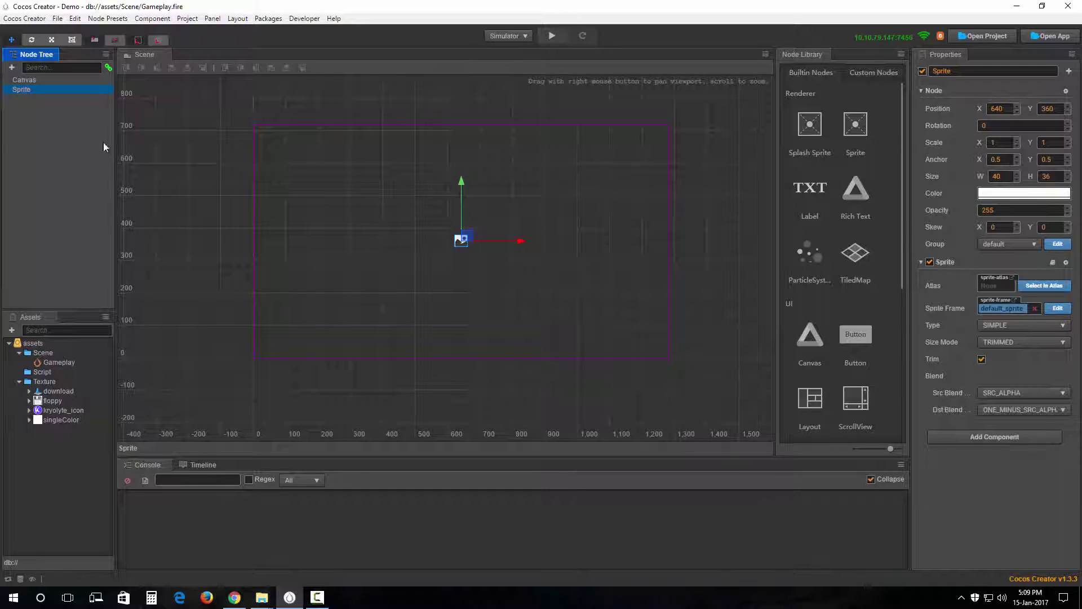
pyautogui.press('Delete')
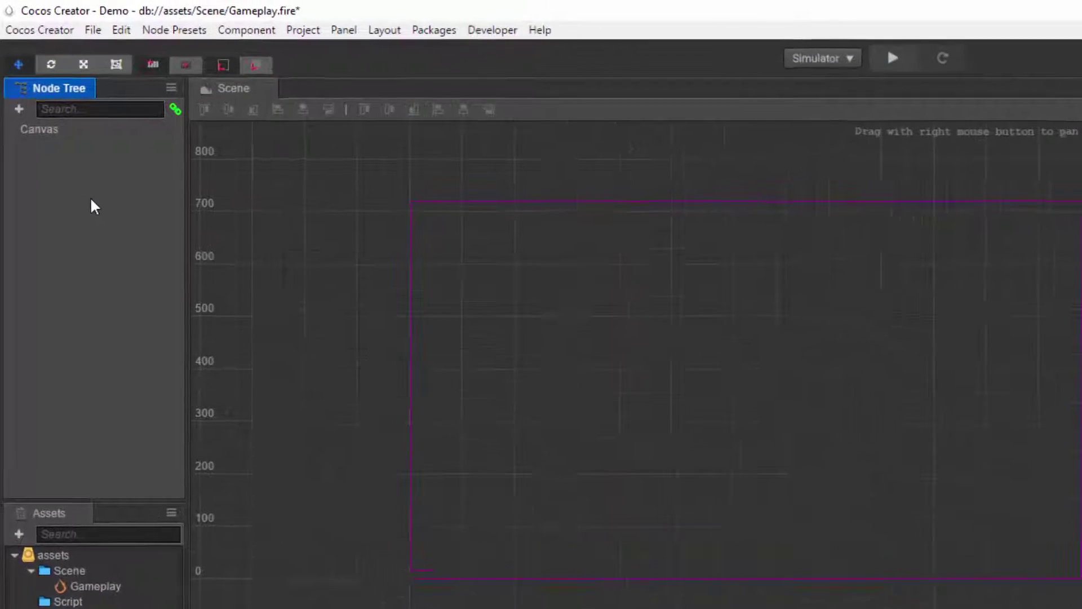
# Create a new Sprite Node from the Node Tree menu and move it near the canvas centre.
pyautogui.rightClick(91, 199)
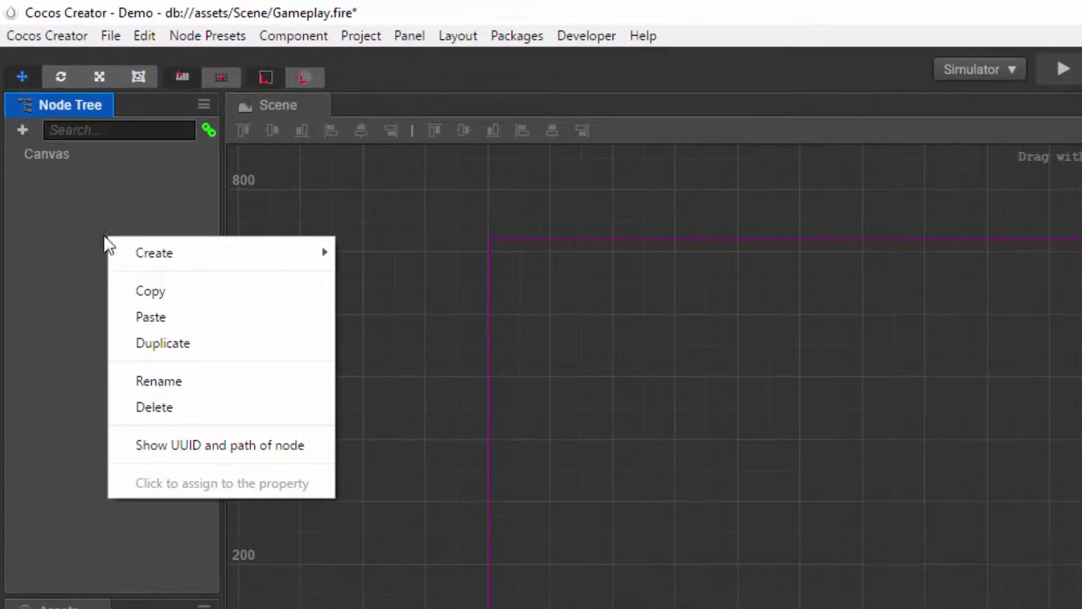
pyautogui.moveTo(124, 217)
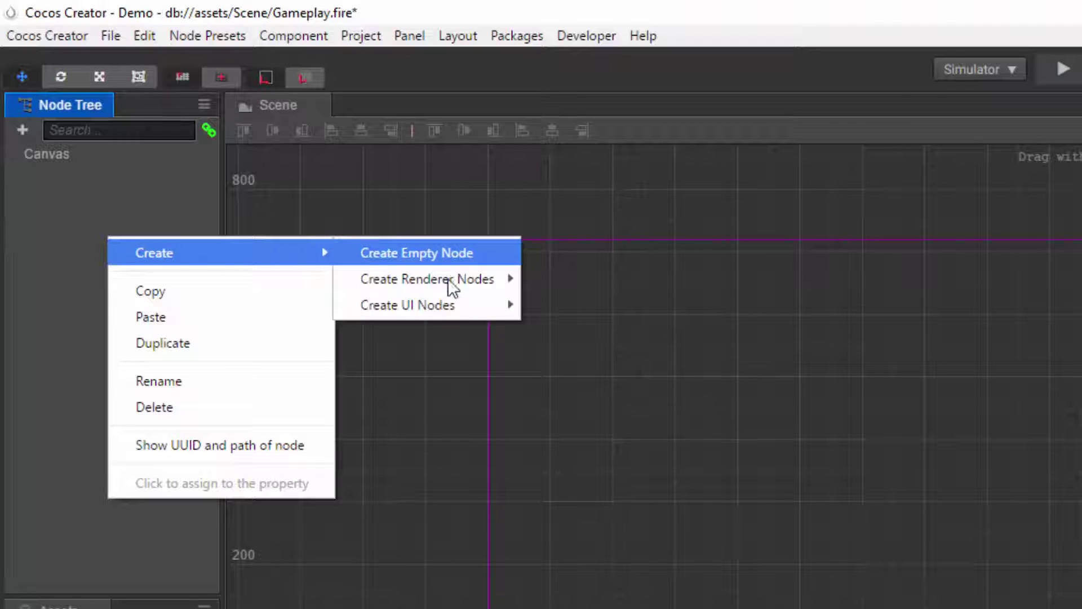
pyautogui.moveTo(466, 287)
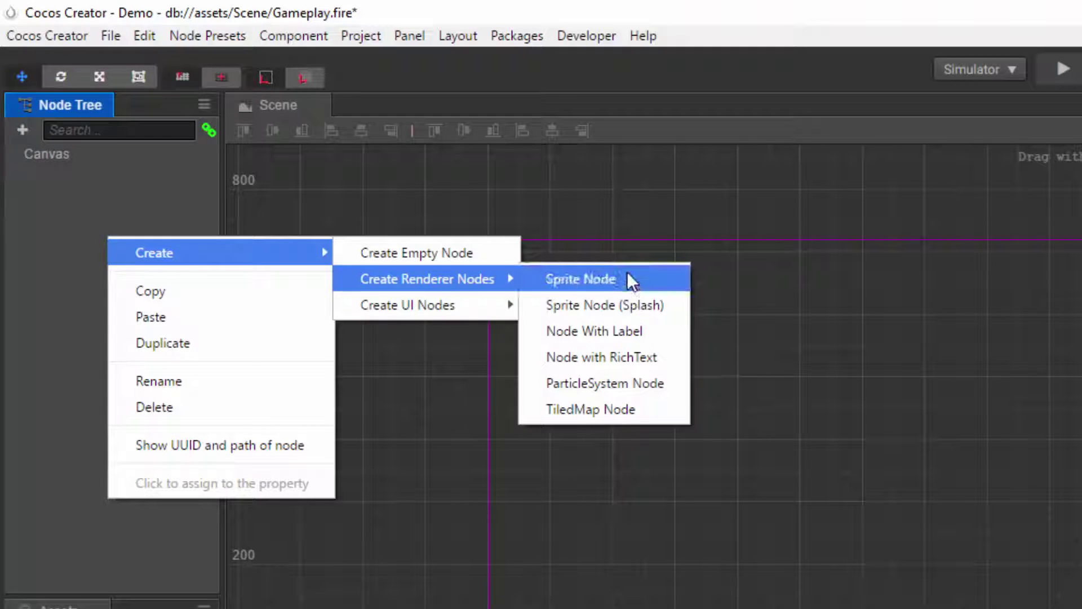
pyautogui.click(620, 278)
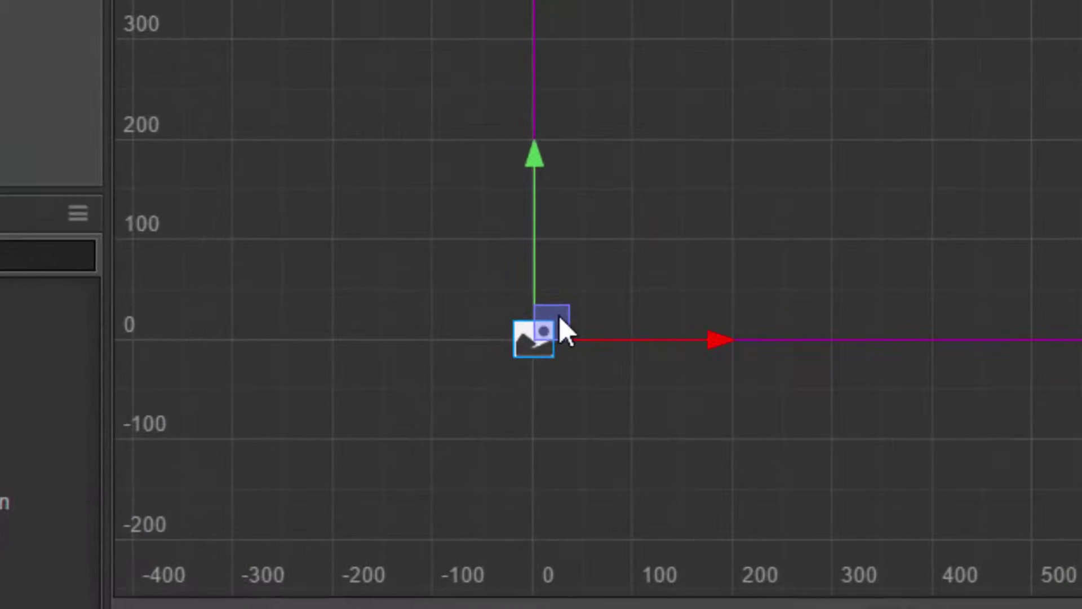
pyautogui.moveTo(581, 313); pyautogui.dragTo(1081, 0)
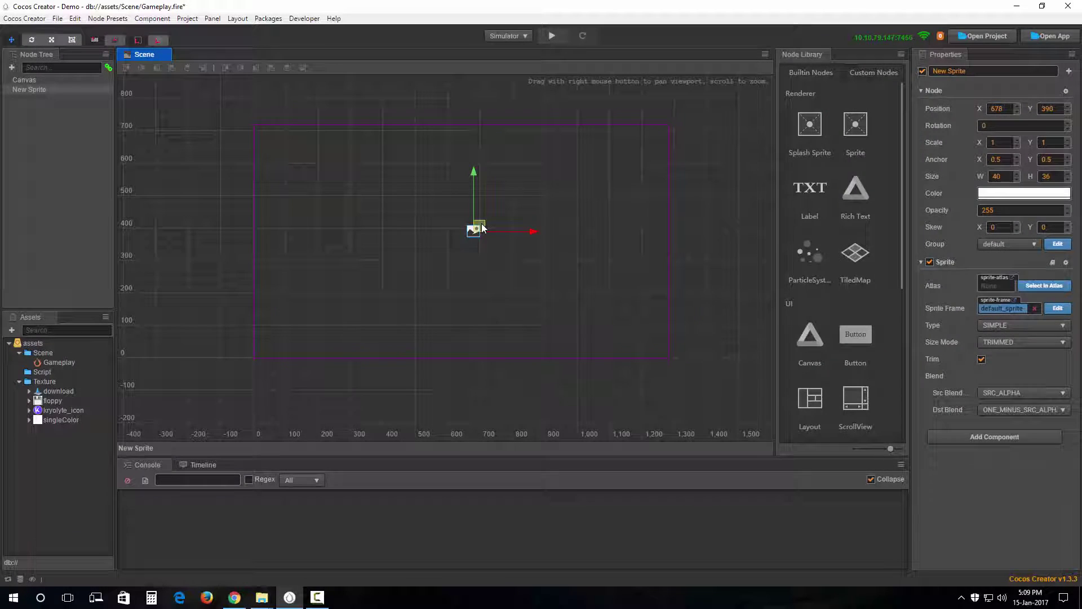
pyautogui.moveTo(482, 228)
pyautogui.mouseDown()
pyautogui.moveTo(460, 229)
pyautogui.moveTo(470, 231)
pyautogui.mouseUp()
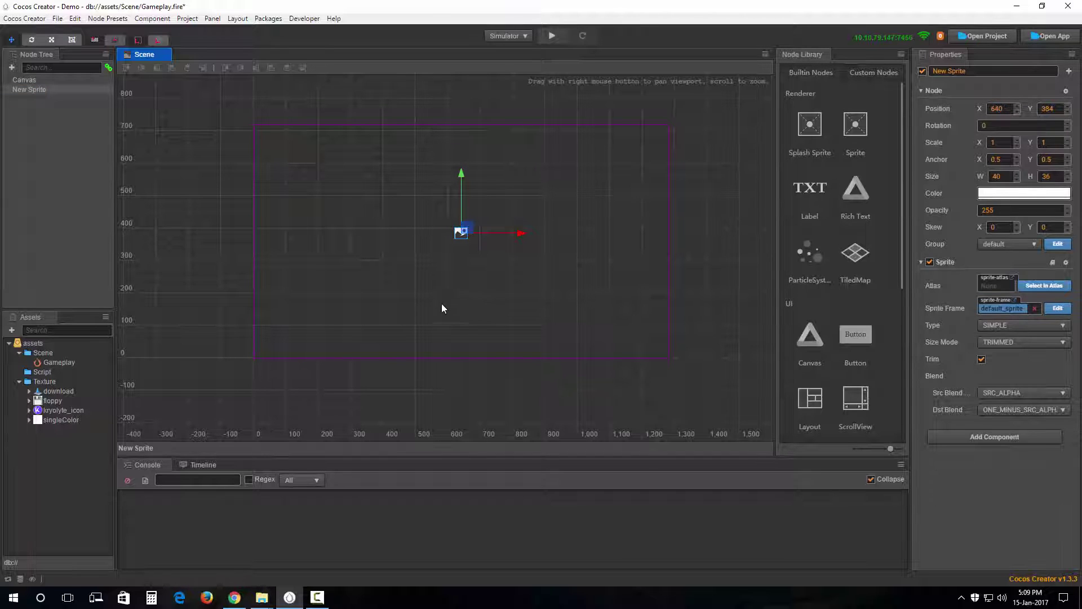
# Rename the New Sprite node to 'Download'.
pyautogui.click(57, 89)
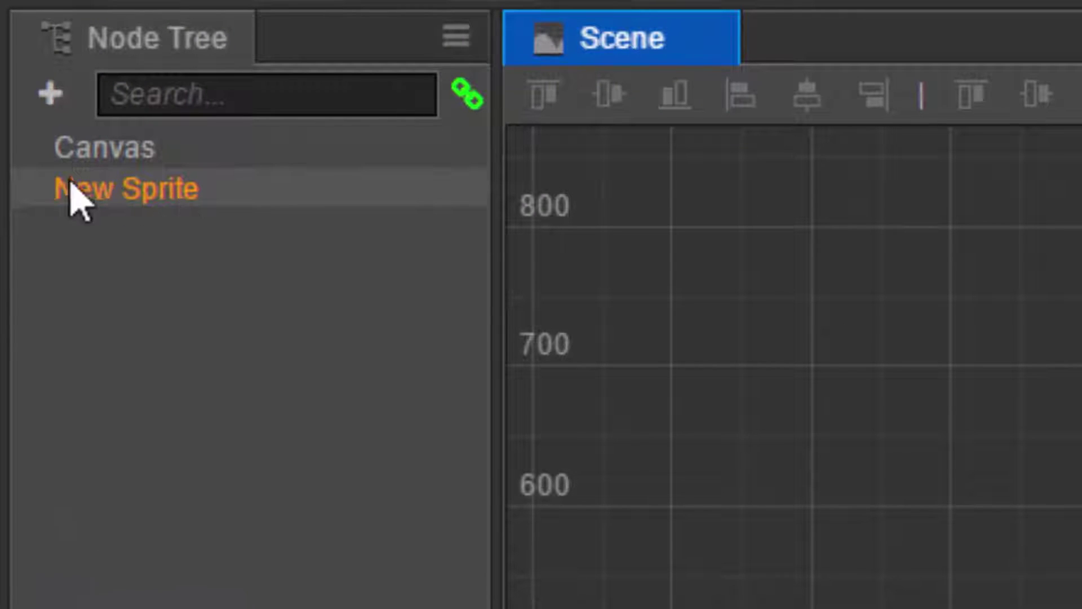
pyautogui.doubleClick(186, 195)
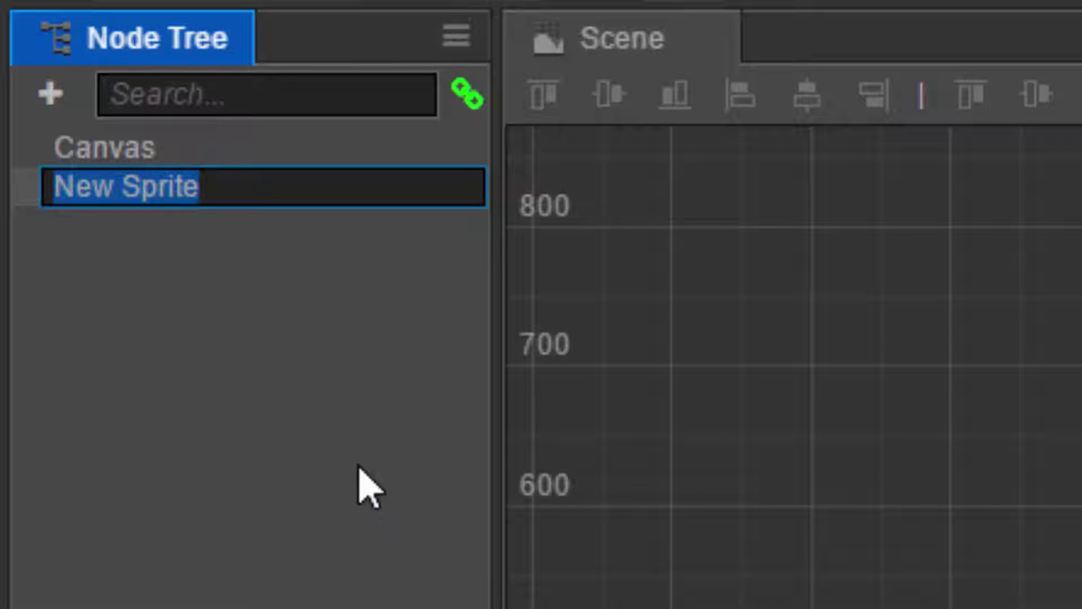
pyautogui.write('Download')
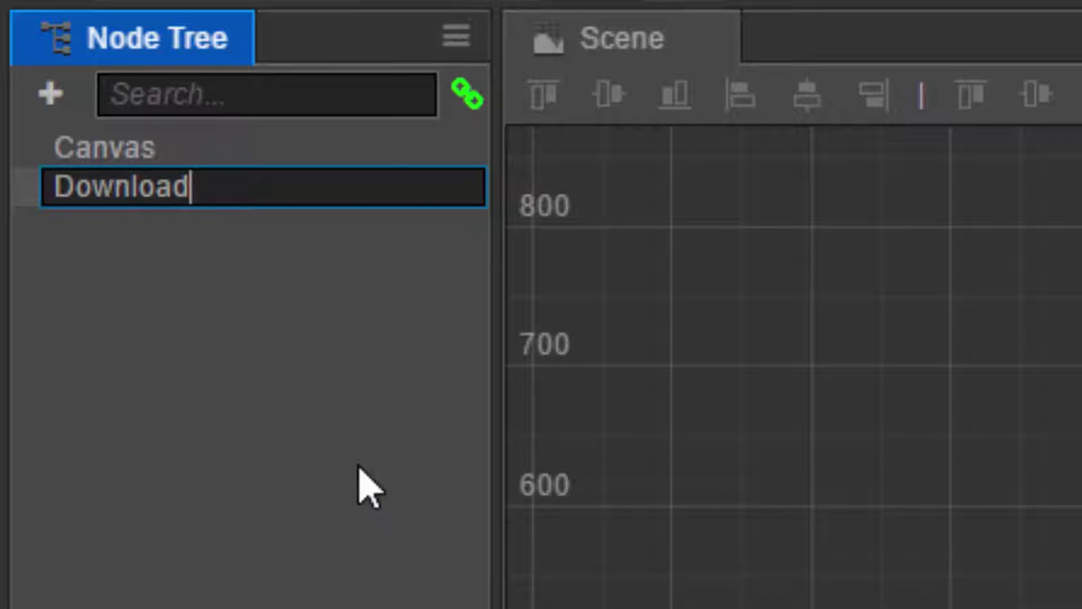
pyautogui.press('Return')
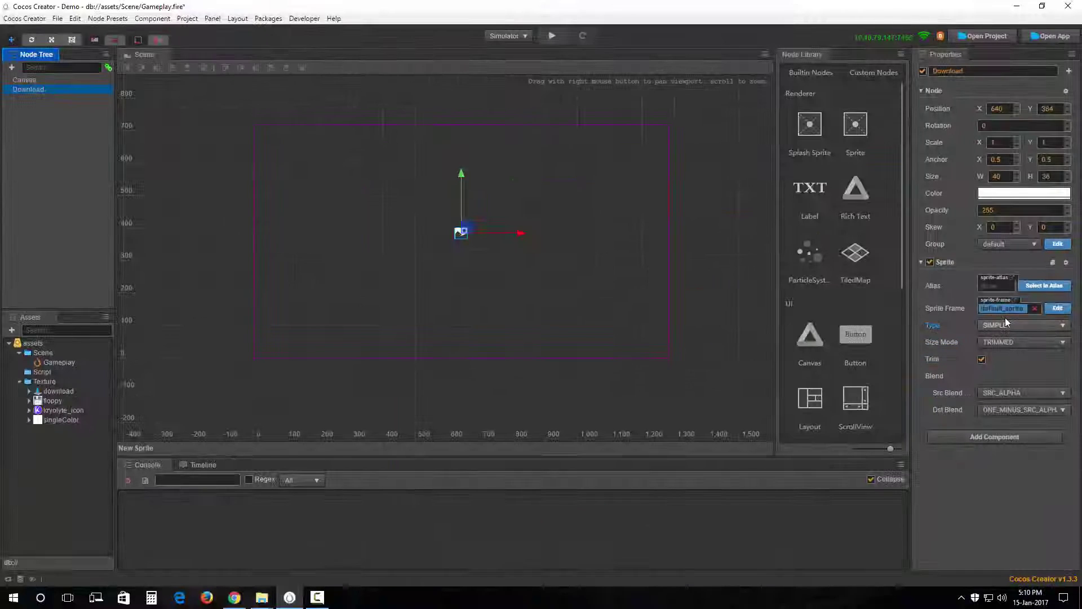
# Assign the download texture as the Download node's Sprite Frame, sizing it 256×202.
pyautogui.click(1009, 308)
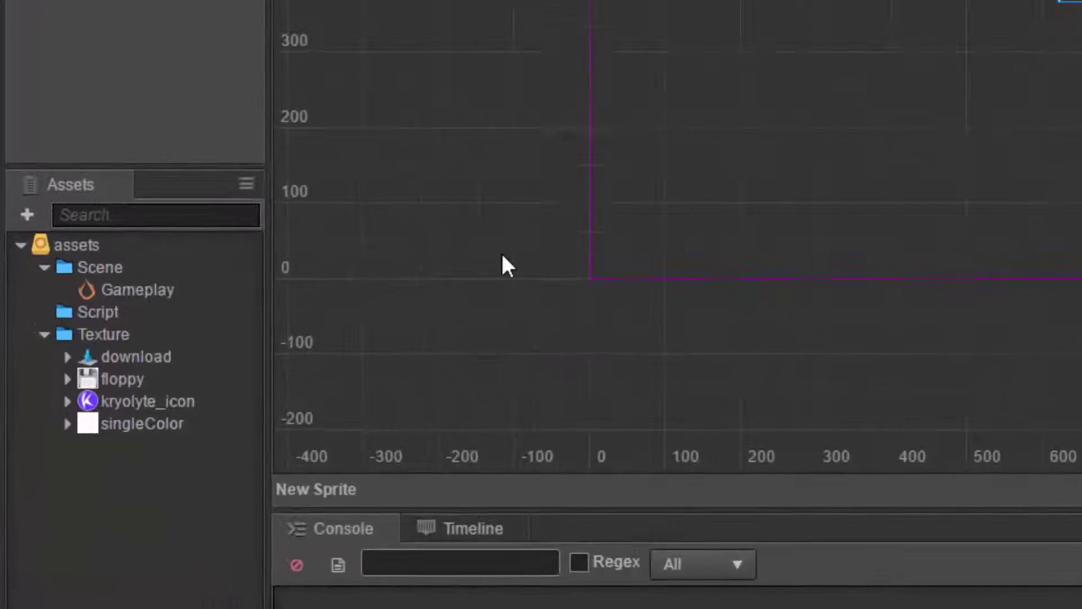
pyautogui.click(154, 341)
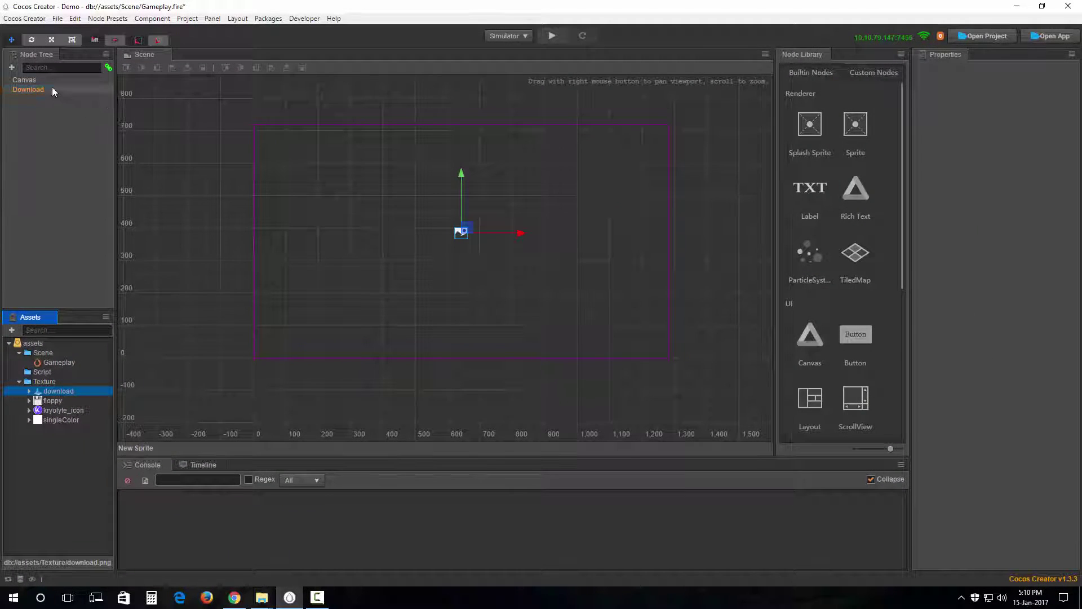
pyautogui.click(53, 91)
pyautogui.click(997, 309)
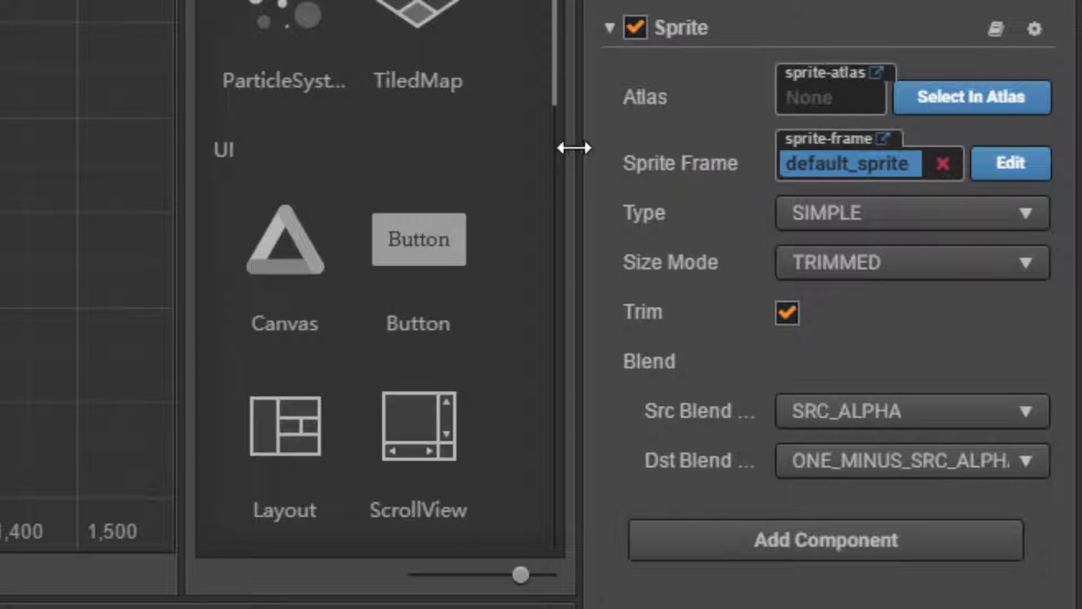
pyautogui.moveTo(574, 147); pyautogui.dragTo(319, 141)
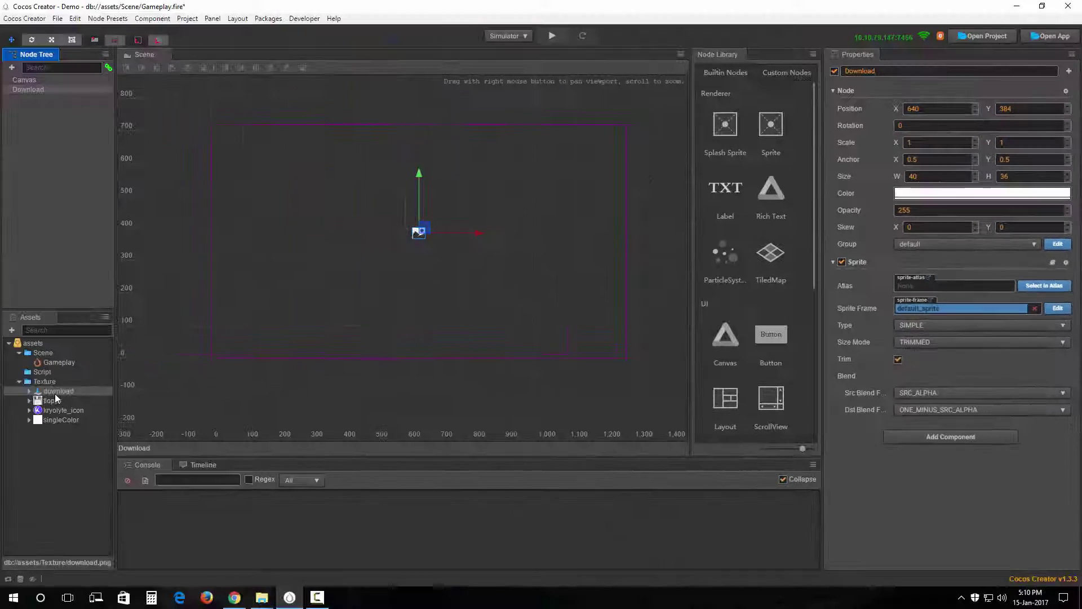
pyautogui.moveTo(56, 395); pyautogui.dragTo(935, 311)
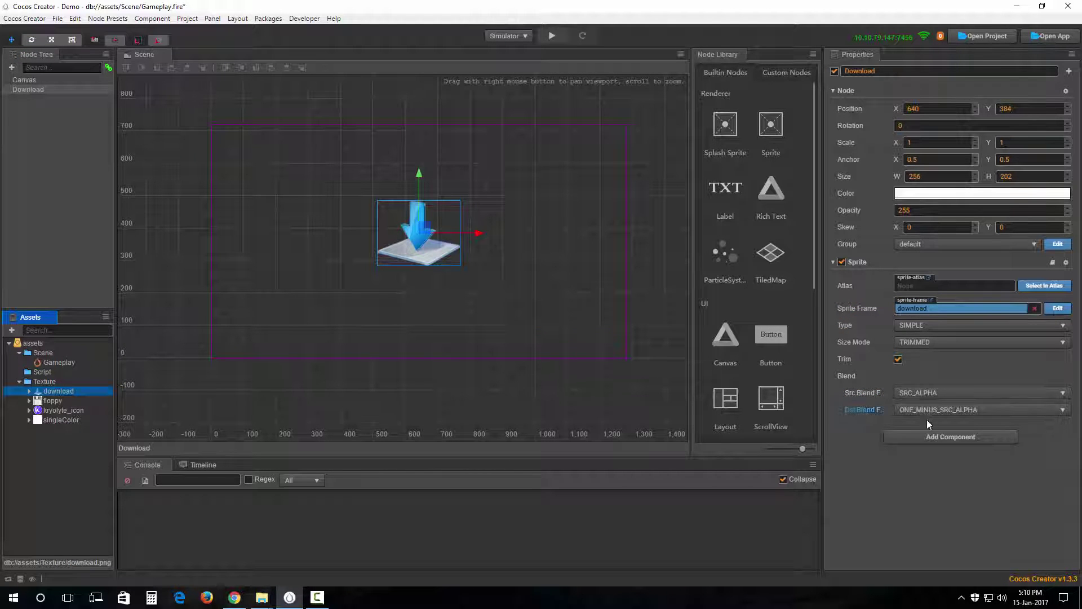
pyautogui.scroll(3, 447, 285)
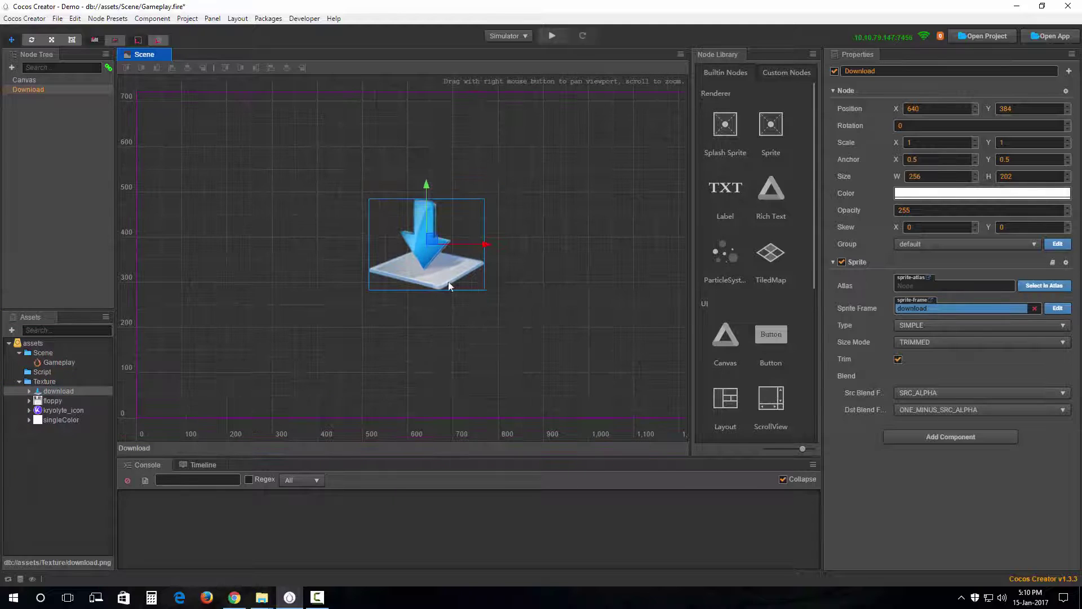
pyautogui.scroll(-2, 352, 227)
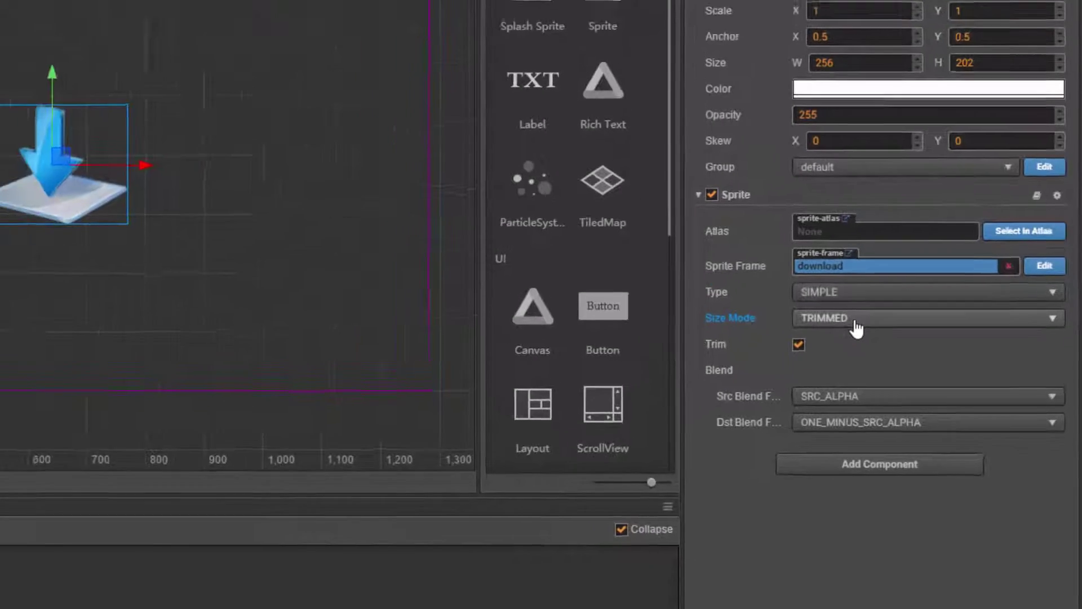
# Set the Download sprite's Size Mode to RAW with trimming turned off.
pyautogui.click(857, 327)
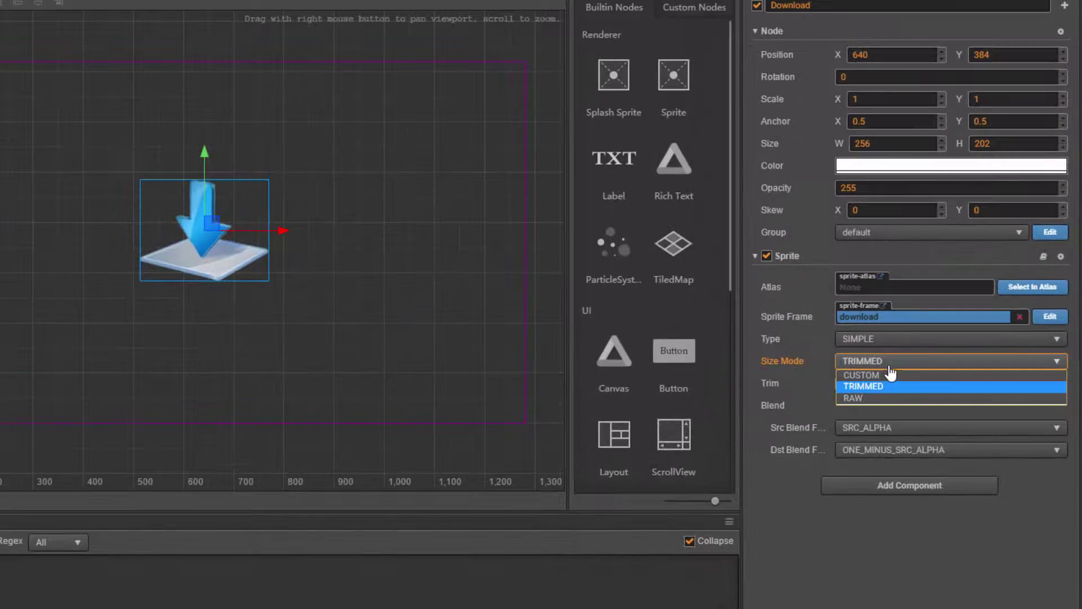
pyautogui.click(850, 357)
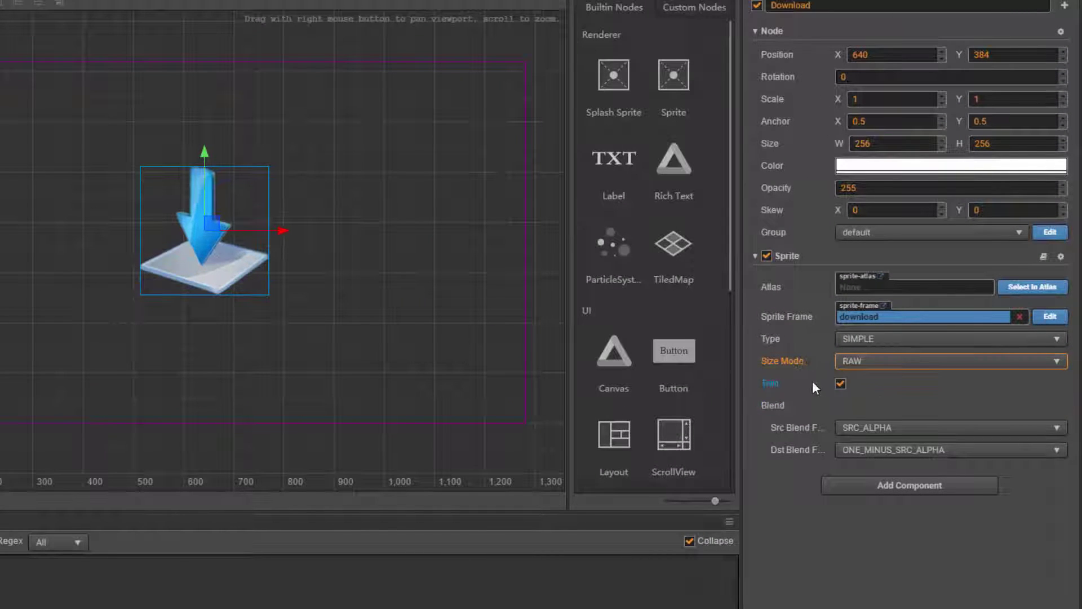
pyautogui.click(840, 384)
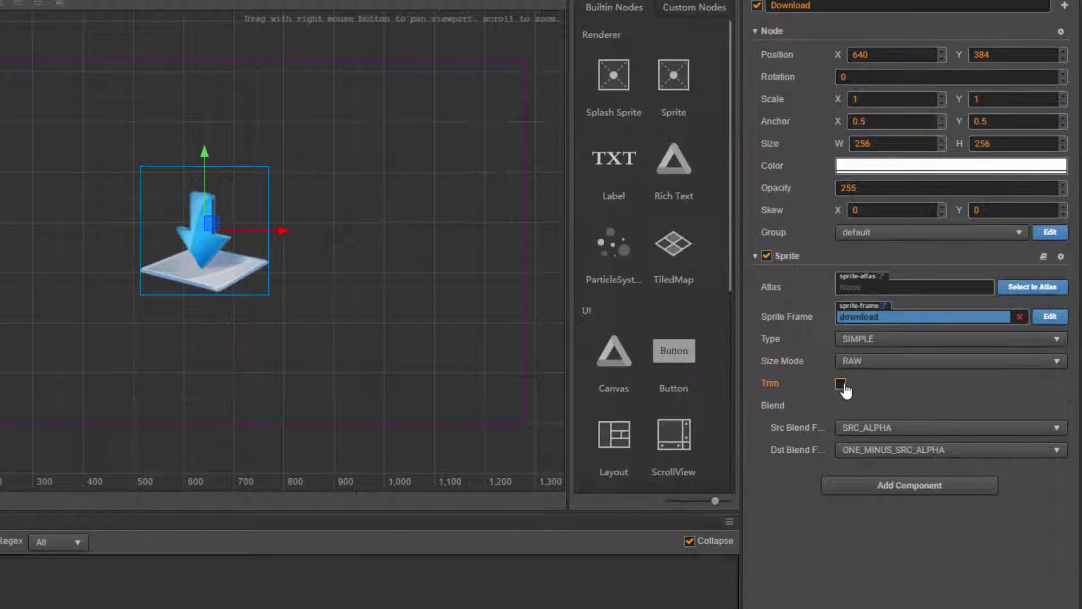
pyautogui.click(919, 364)
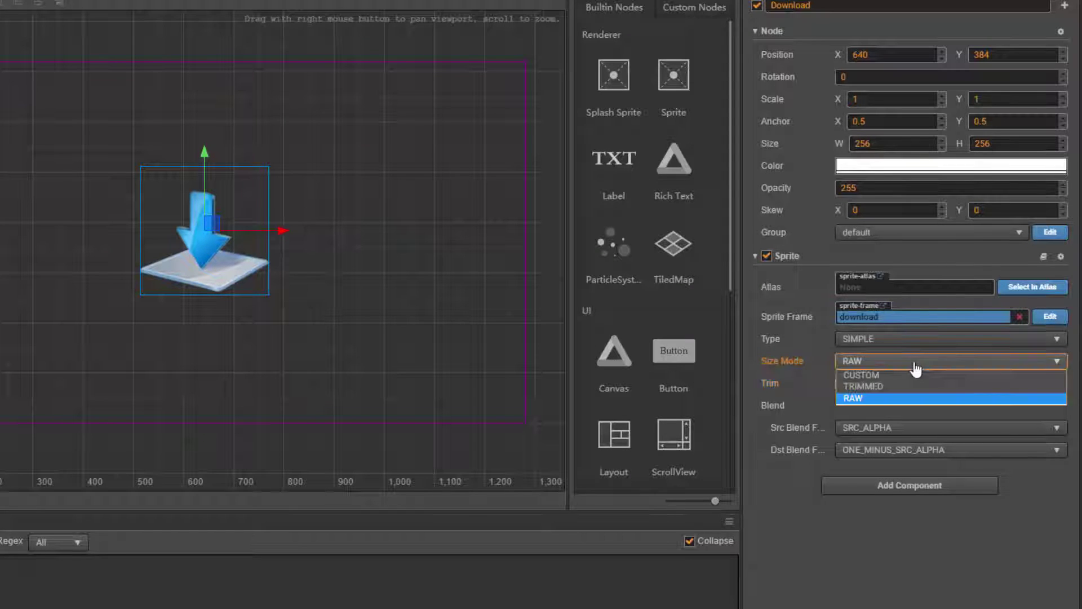
pyautogui.click(898, 393)
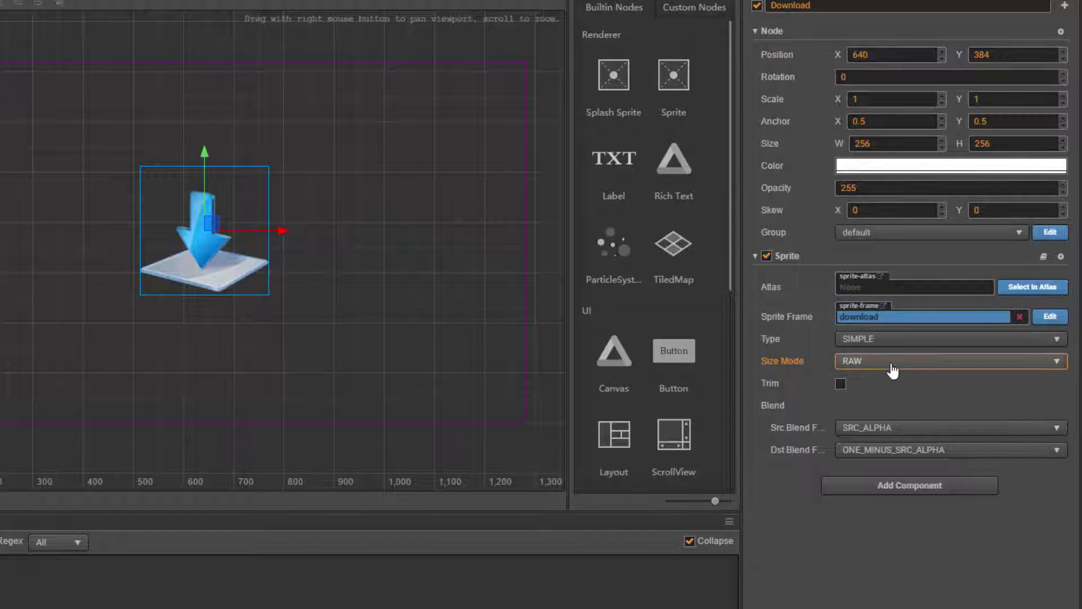
# Drag the Download sprite up and right in the scene to position 1126, 571.
pyautogui.click(370, 326)
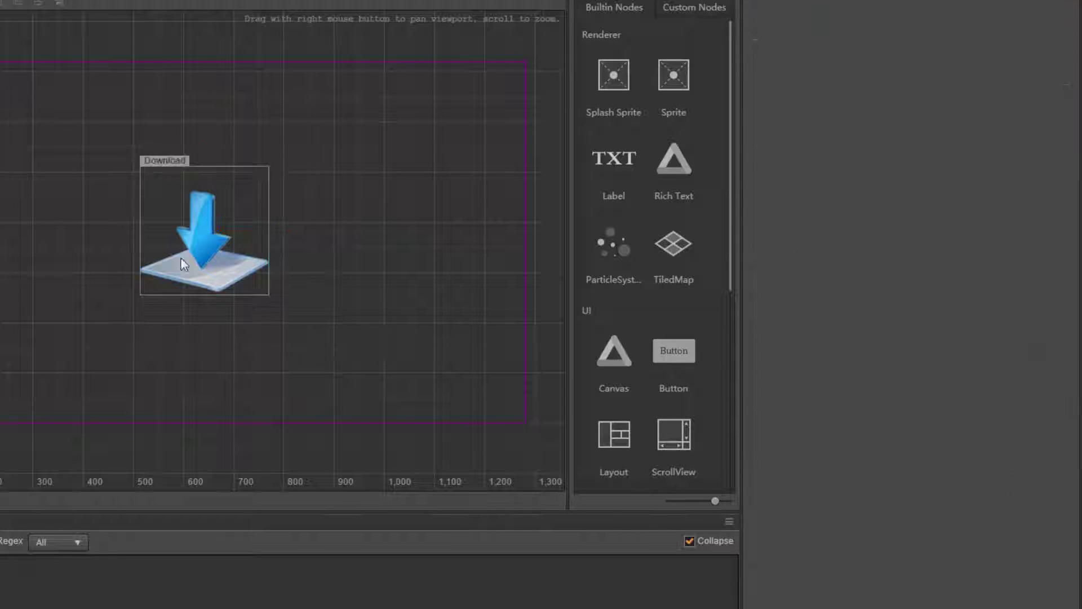
pyautogui.click(231, 255)
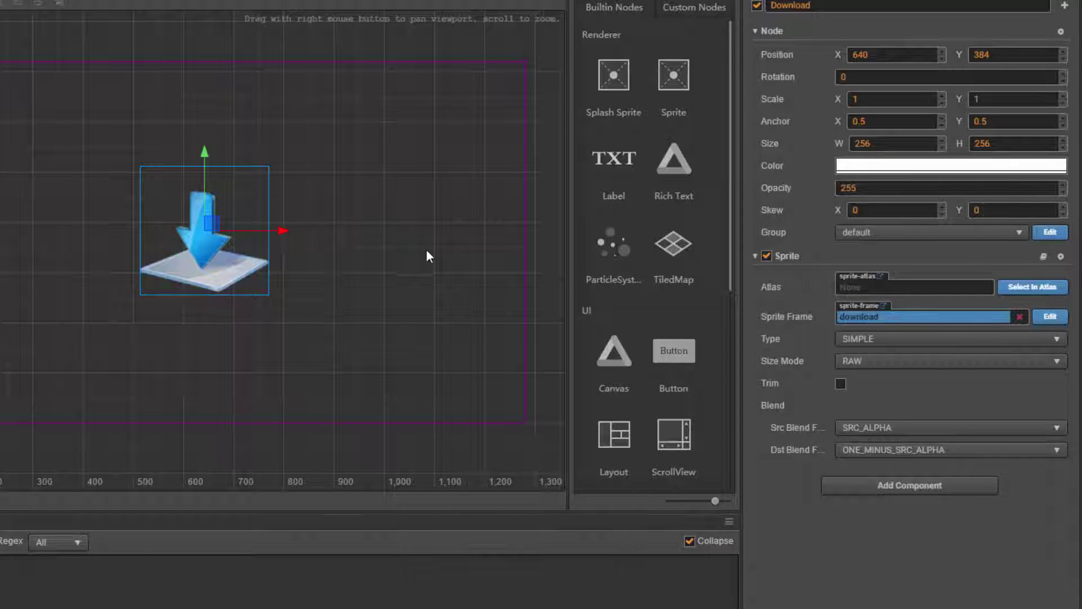
pyautogui.click(0, 170)
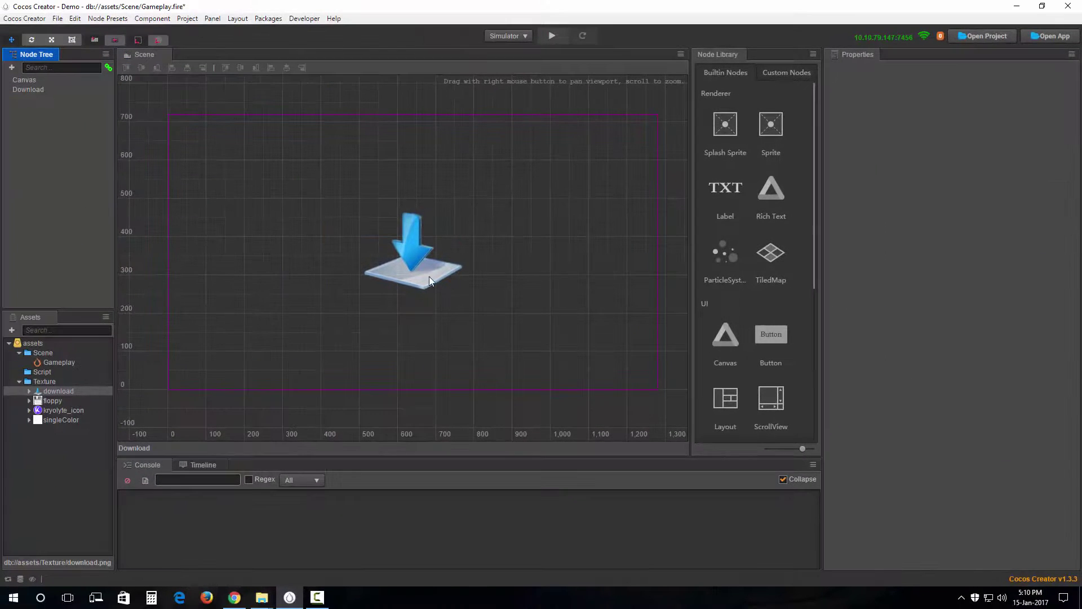
pyautogui.click(424, 242)
pyautogui.moveTo(425, 240); pyautogui.dragTo(611, 168)
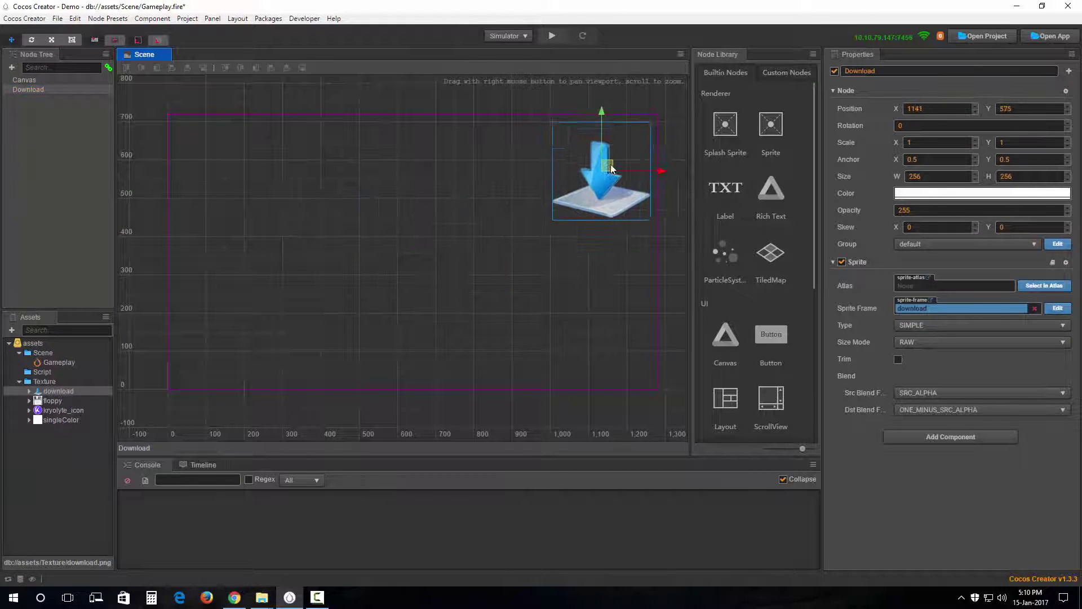
# Drag the floppy texture into the Scene view, creating a 1500×1500 floppy node at 528, 403.
pyautogui.click(56, 171)
pyautogui.rightClick(55, 125)
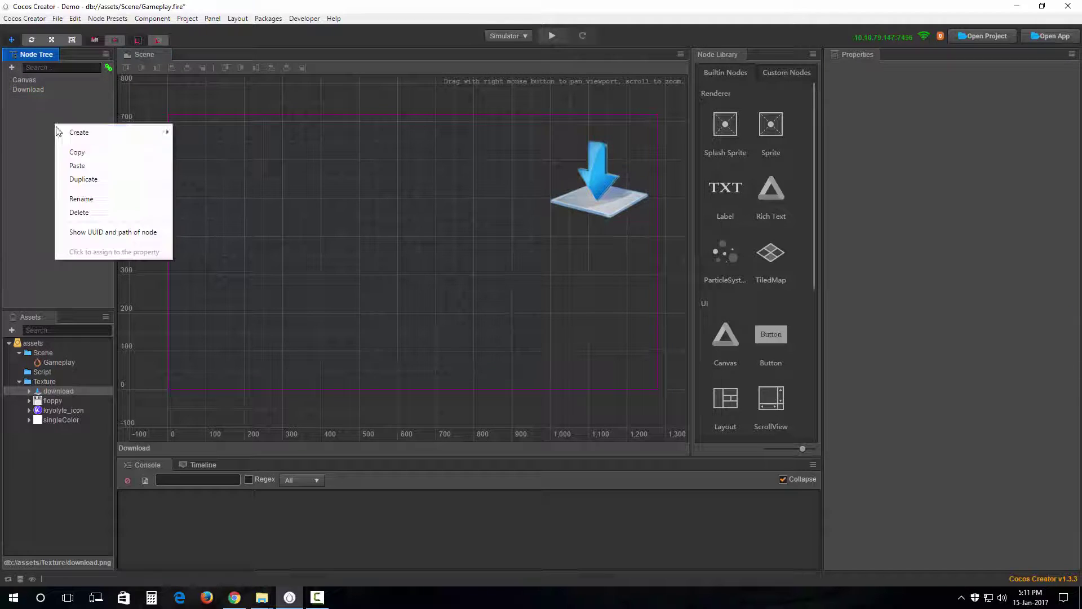
pyautogui.click(20, 169)
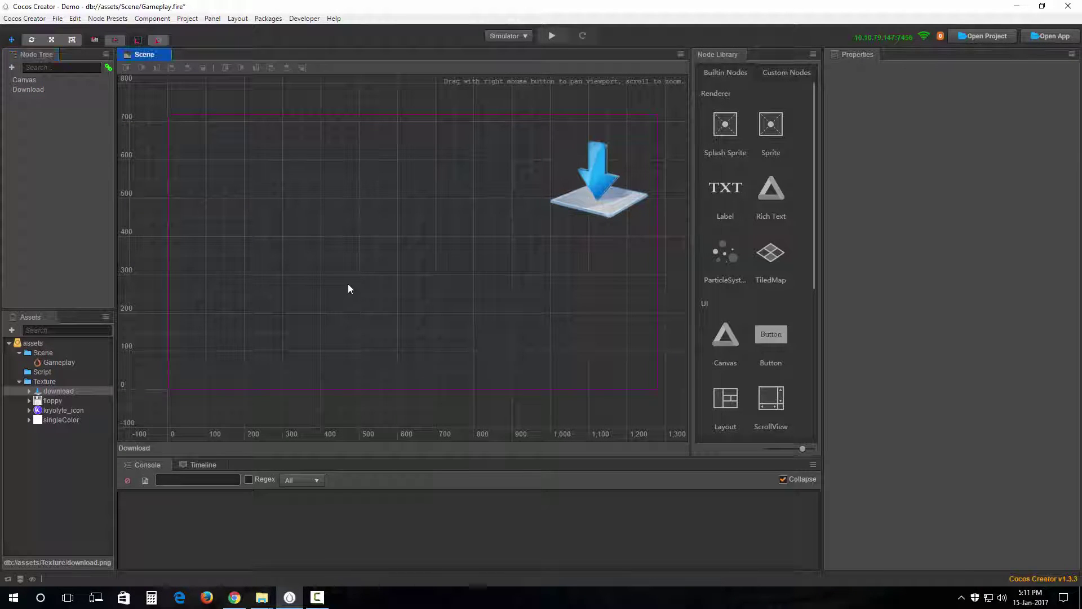
pyautogui.moveTo(347, 283); pyautogui.dragTo(359, 290, button='right')
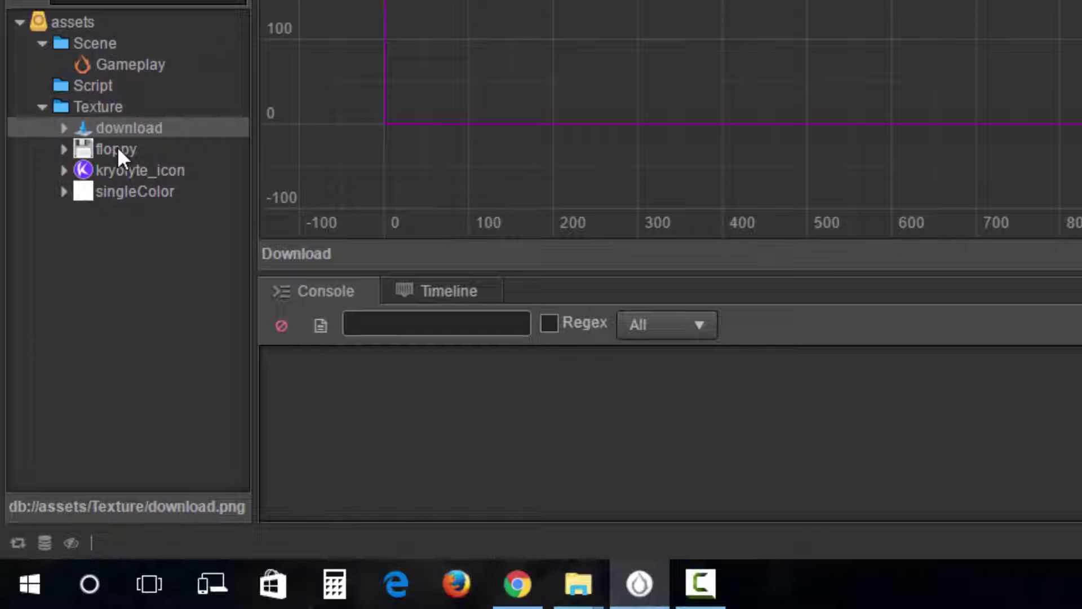
pyautogui.moveTo(117, 148); pyautogui.dragTo(500, 342)
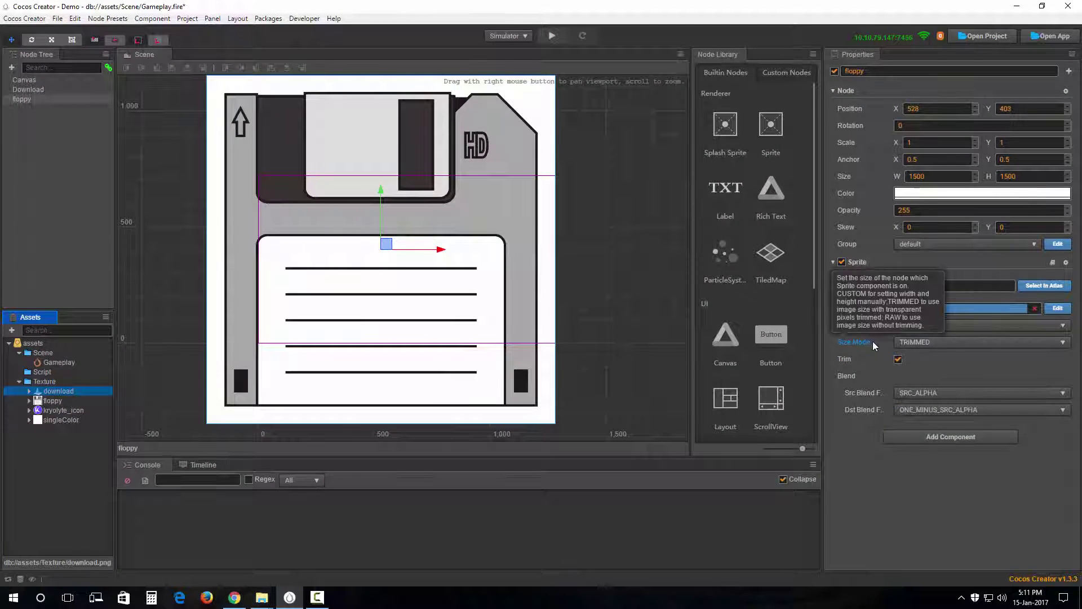
# Set the floppy sprite's Size Mode to RAW and turn off Trim.
pyautogui.click(948, 345)
pyautogui.click(934, 373)
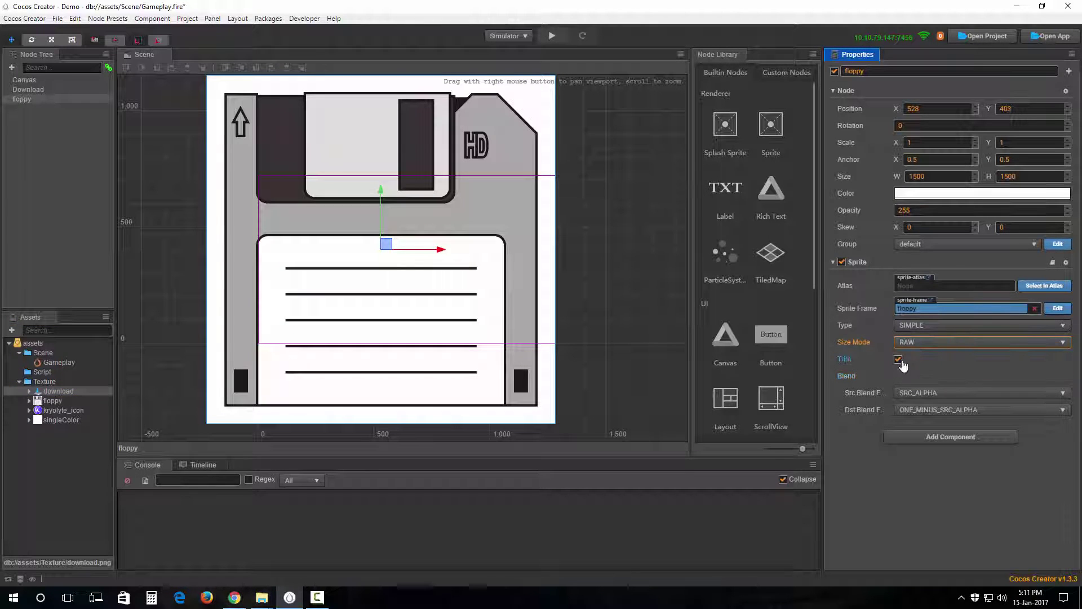
pyautogui.click(898, 359)
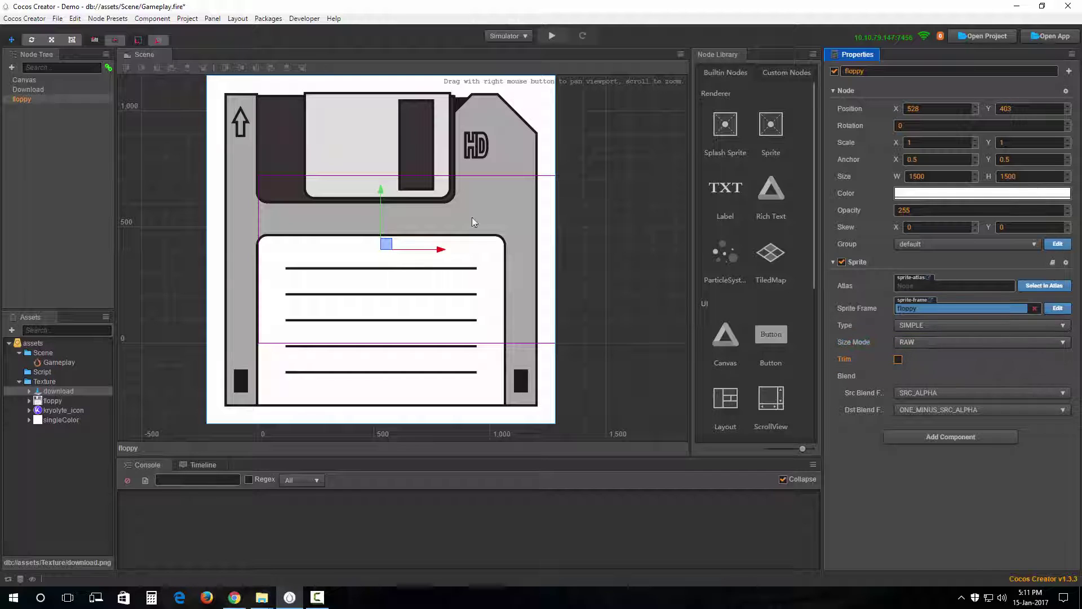
pyautogui.scroll(-2, 448, 160)
pyautogui.click(439, 140)
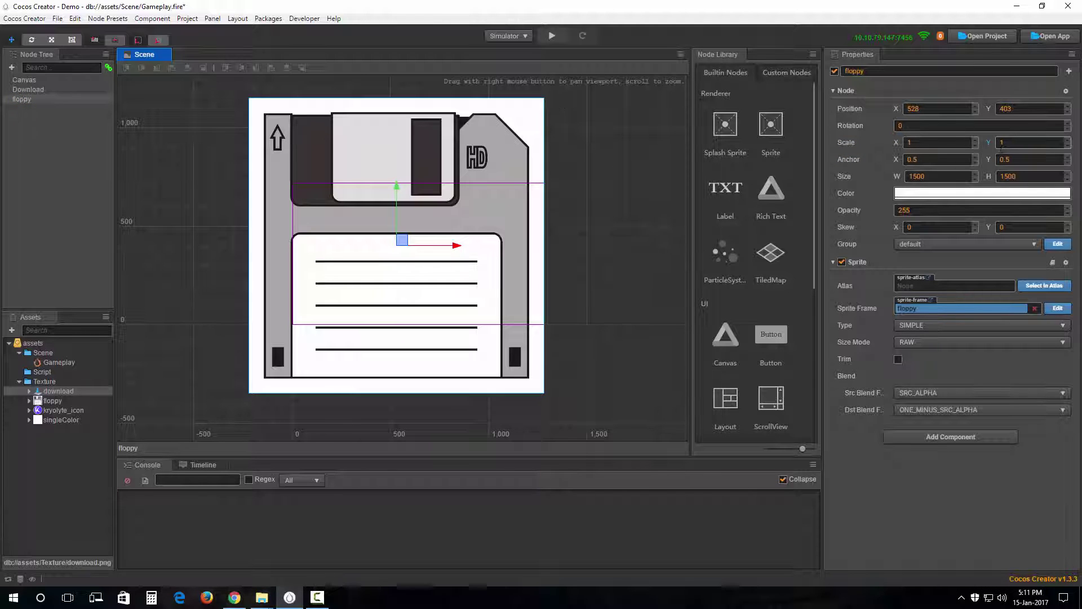
pyautogui.click(899, 111)
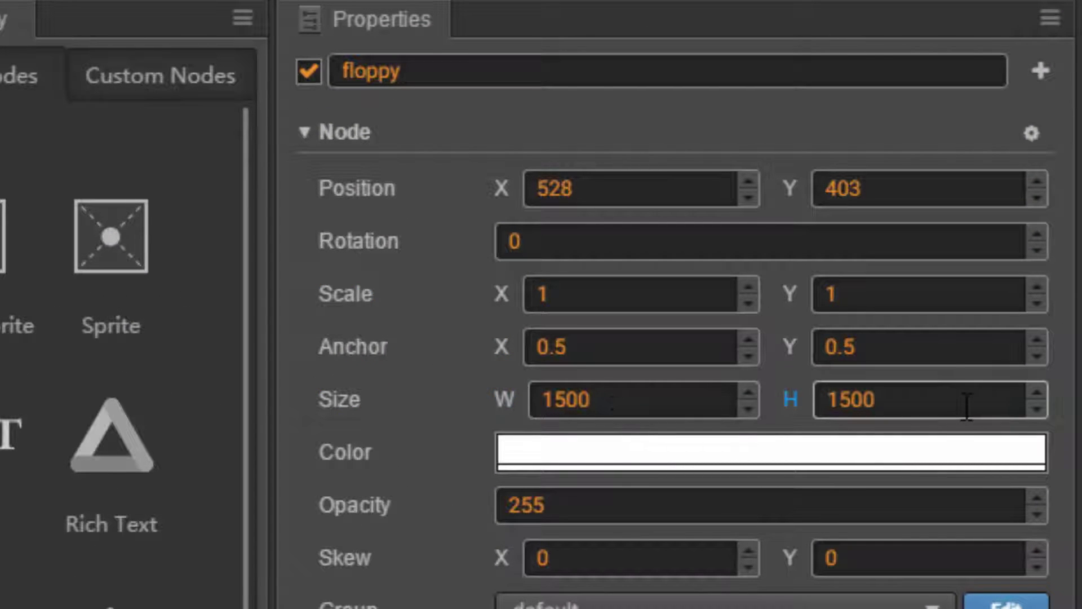
# Resize the floppy sprite to 128×128 and move it slightly right to 686, 488.
pyautogui.click(556, 397)
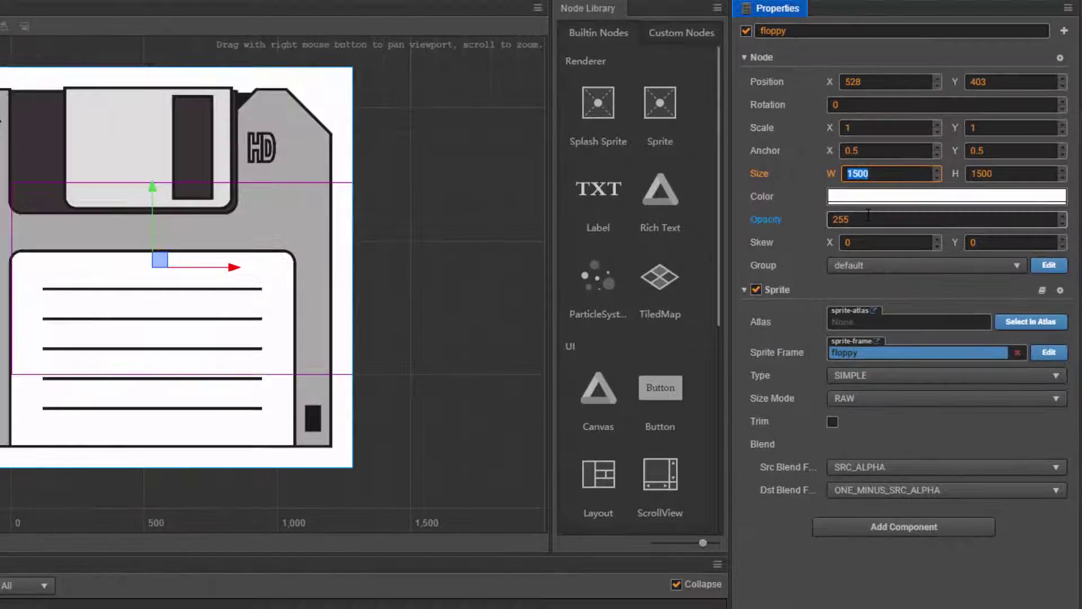
pyautogui.write('128')
pyautogui.press('Tab')
pyautogui.write('128')
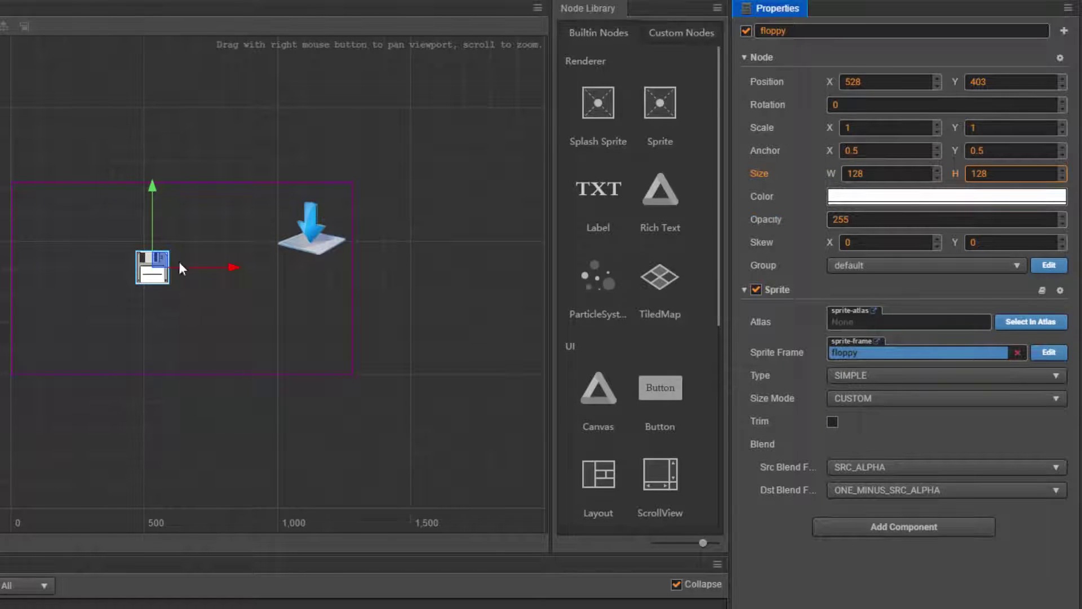
pyautogui.scroll(5, 186, 320)
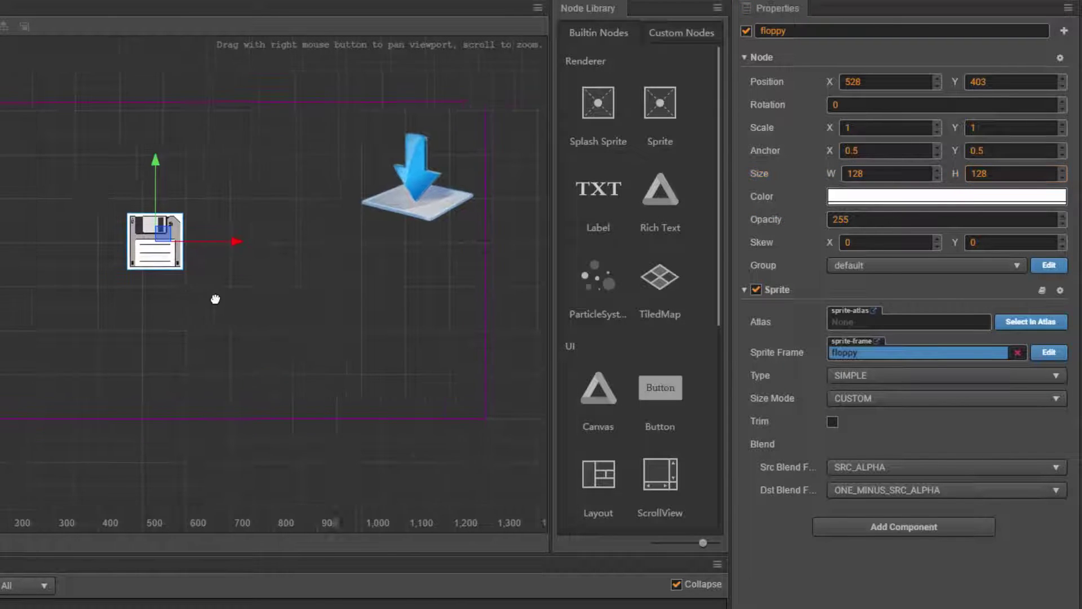
pyautogui.click(257, 319)
pyautogui.click(207, 276)
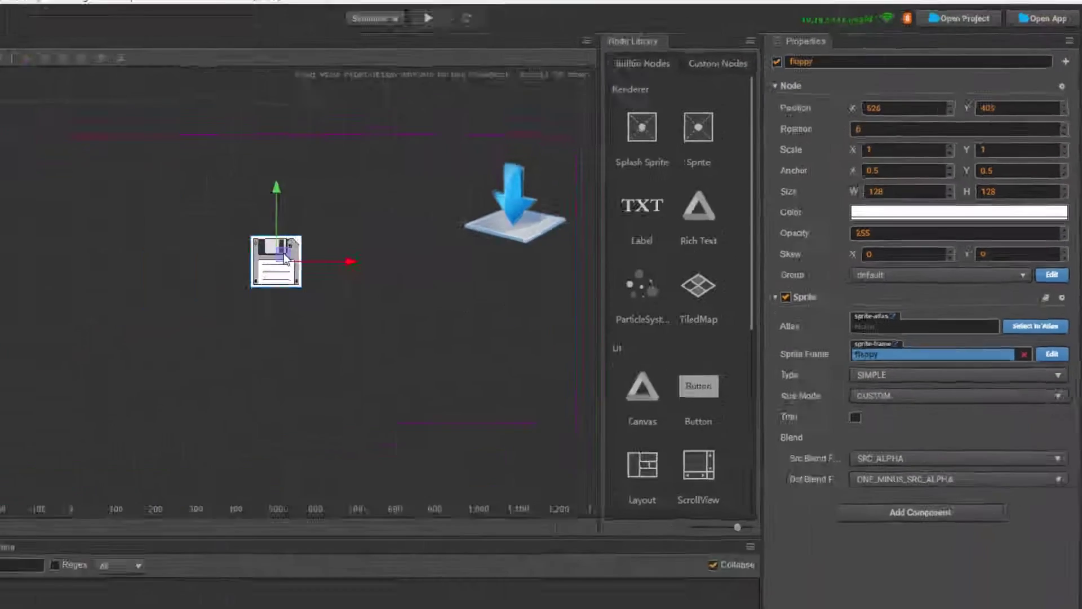
pyautogui.moveTo(466, 201); pyautogui.dragTo(487, 204)
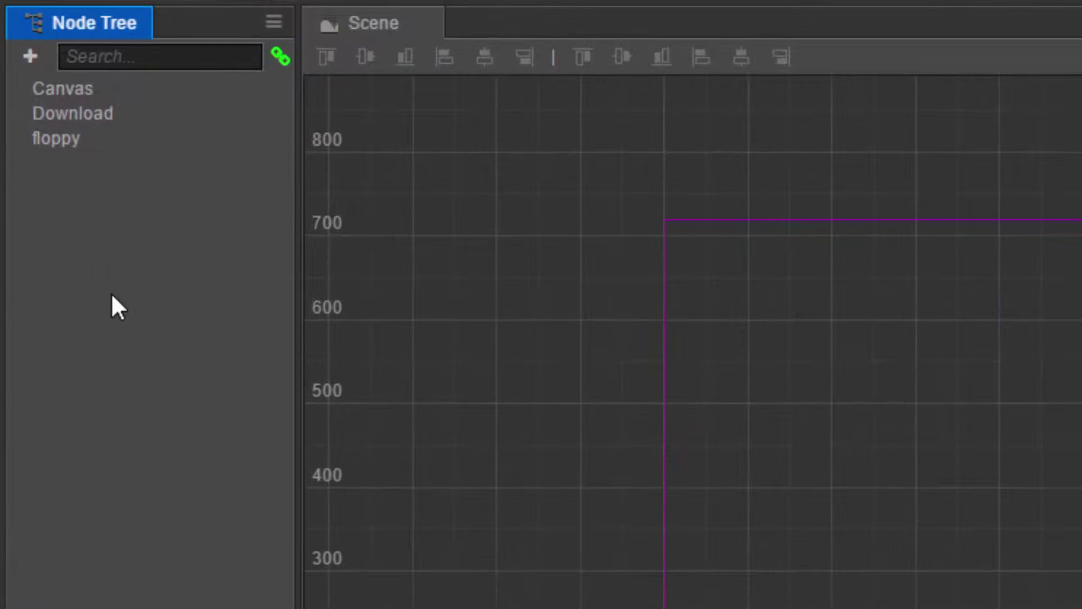
# Create an empty New Node and move it to position 348, 261, left of the floppy.
pyautogui.rightClick(52, 152)
pyautogui.moveTo(283, 293)
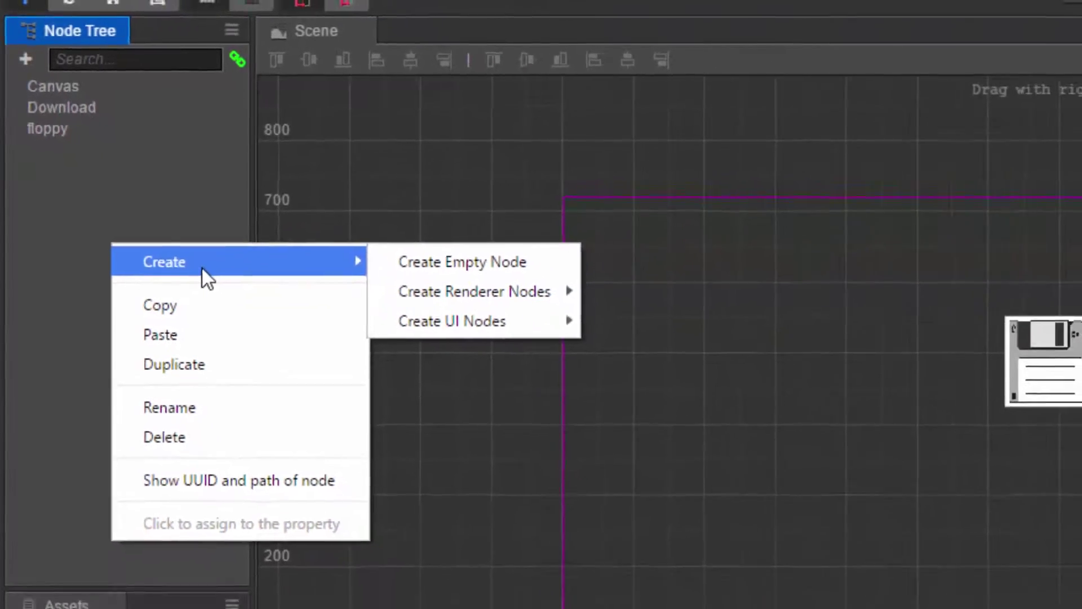
pyautogui.click(497, 262)
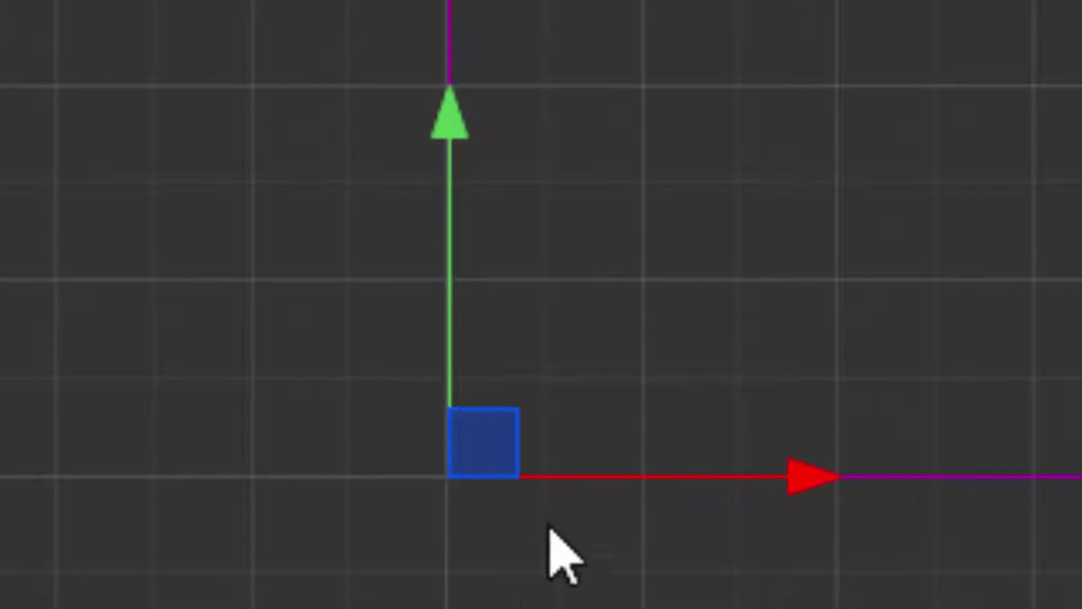
pyautogui.moveTo(483, 451); pyautogui.dragTo(673, 227)
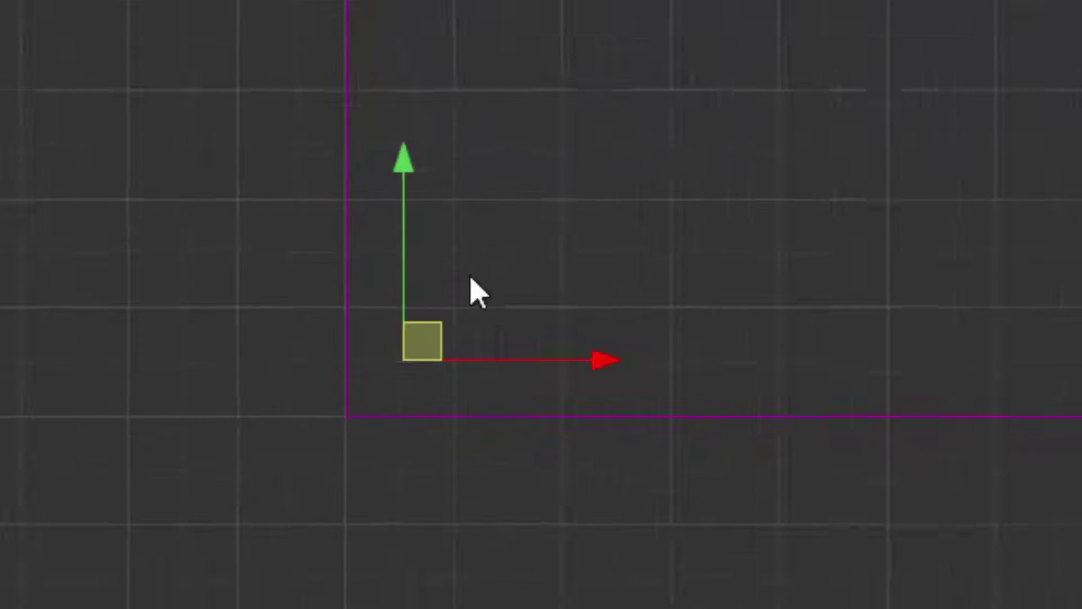
pyautogui.moveTo(478, 292); pyautogui.dragTo(763, 119)
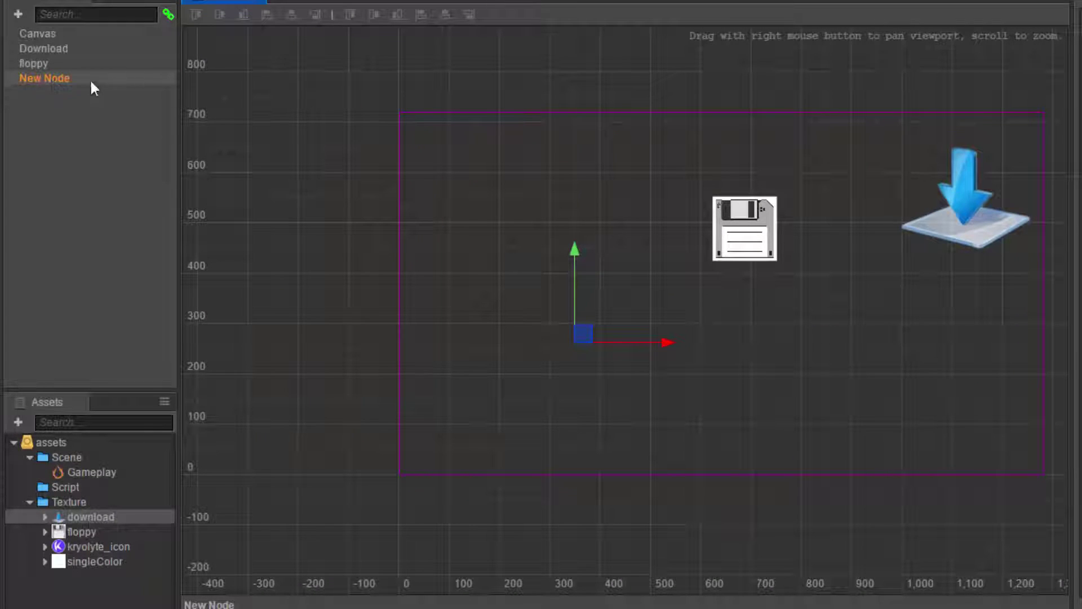
# Add a renderer Sprite component to New Node, leaving its Sprite Frame as None.
pyautogui.click(97, 82)
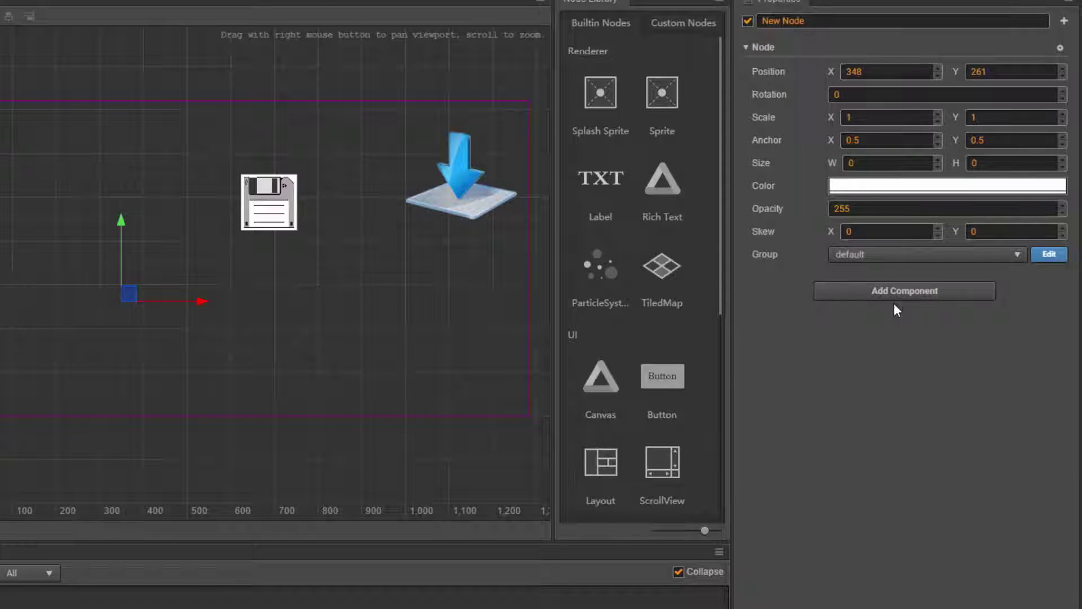
pyautogui.click(905, 290)
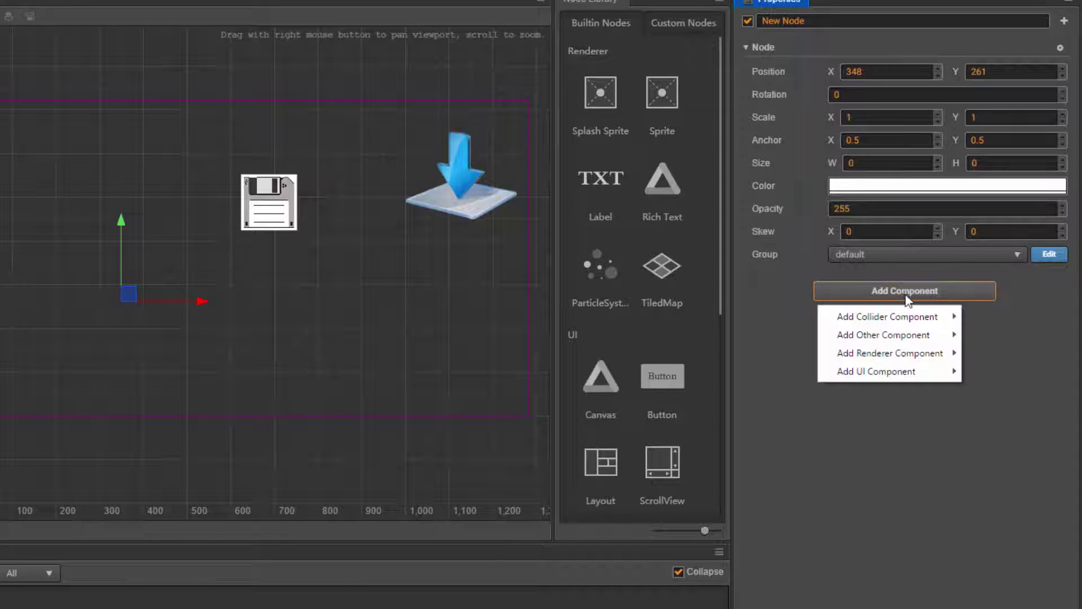
pyautogui.moveTo(895, 355)
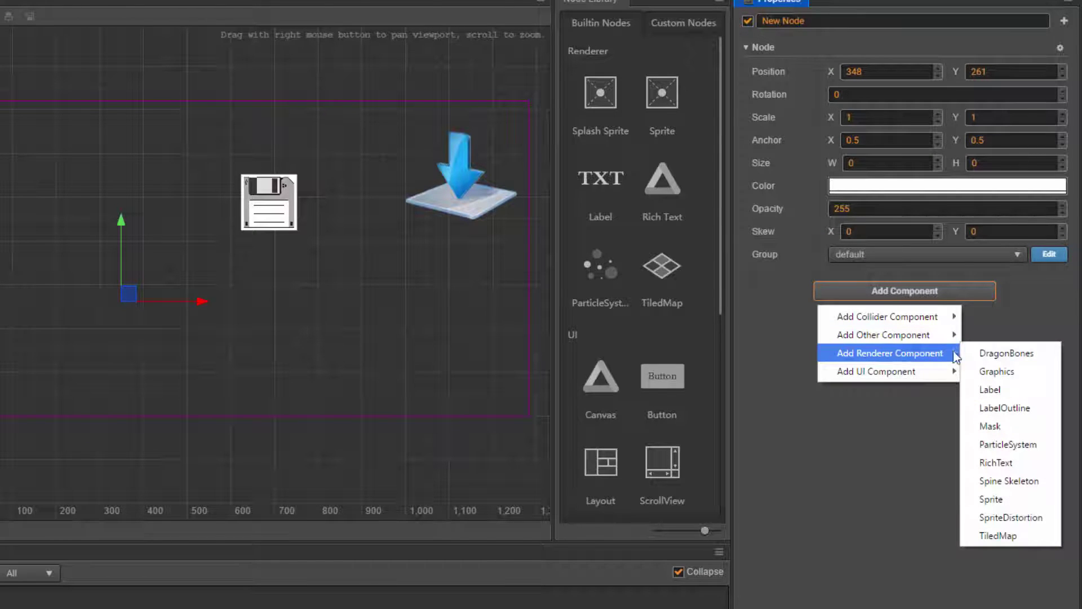
pyautogui.click(1027, 500)
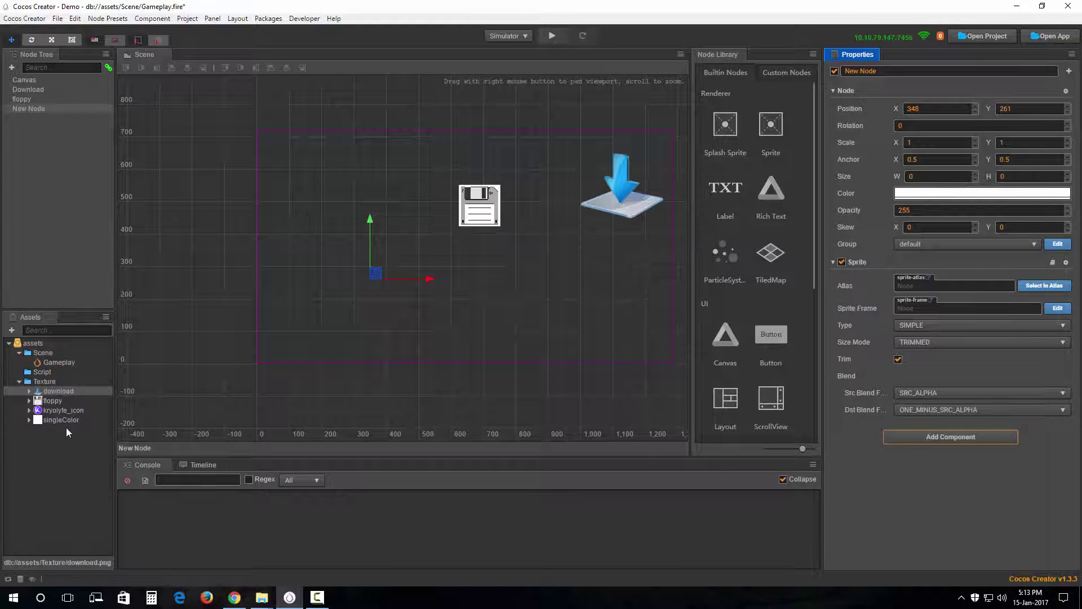
# Give New Node the kryolyte_icon sprite frame at RAW 64×64 size with Trim unchecked.
pyautogui.moveTo(48, 410); pyautogui.dragTo(912, 309)
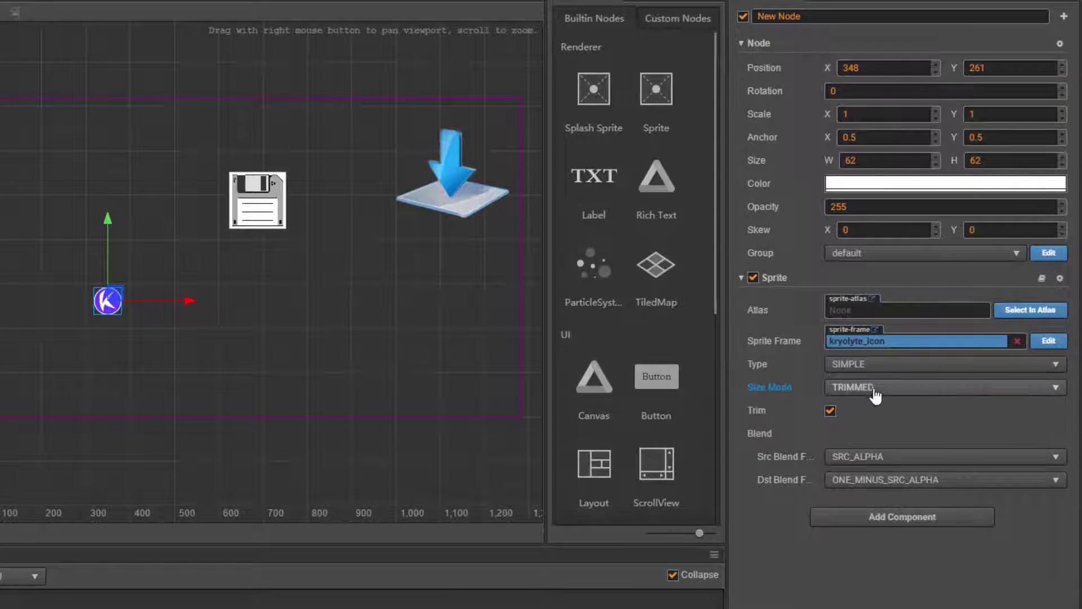
pyautogui.click(898, 369)
pyautogui.click(861, 425)
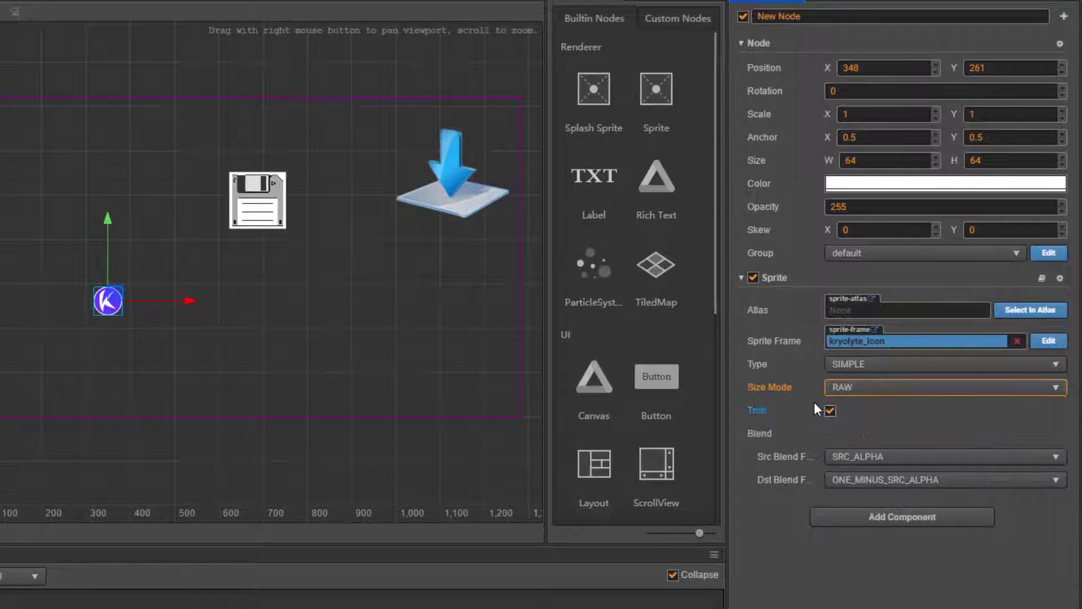
pyautogui.click(830, 411)
# Move the kryolyte sprite right and slightly up to position 507, 298.
pyautogui.scroll(3, 104, 335)
pyautogui.scroll(-2, 68, 391)
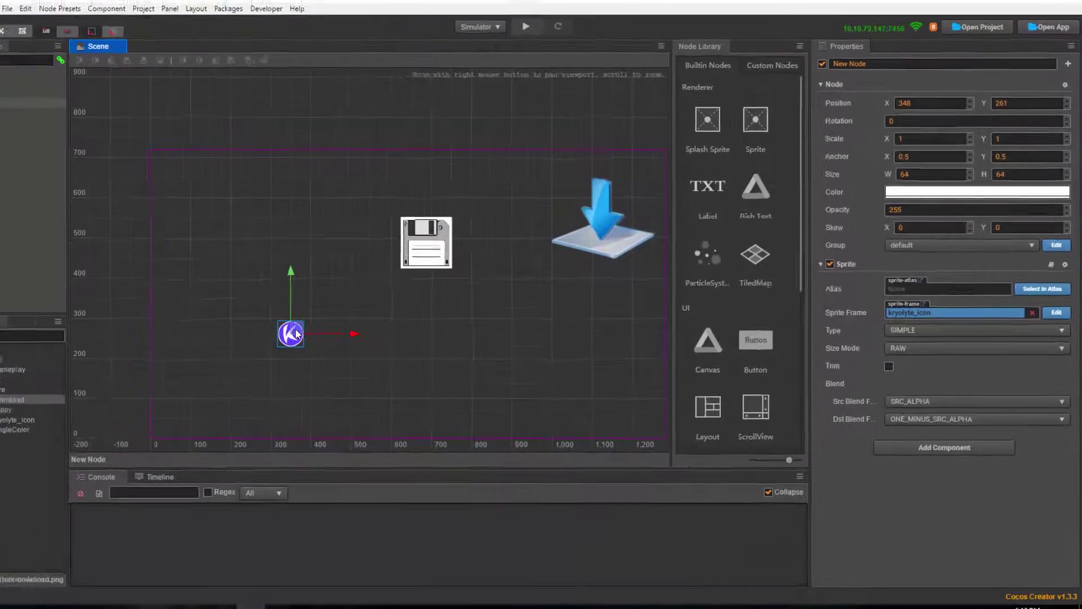
pyautogui.moveTo(155, 364); pyautogui.dragTo(231, 346)
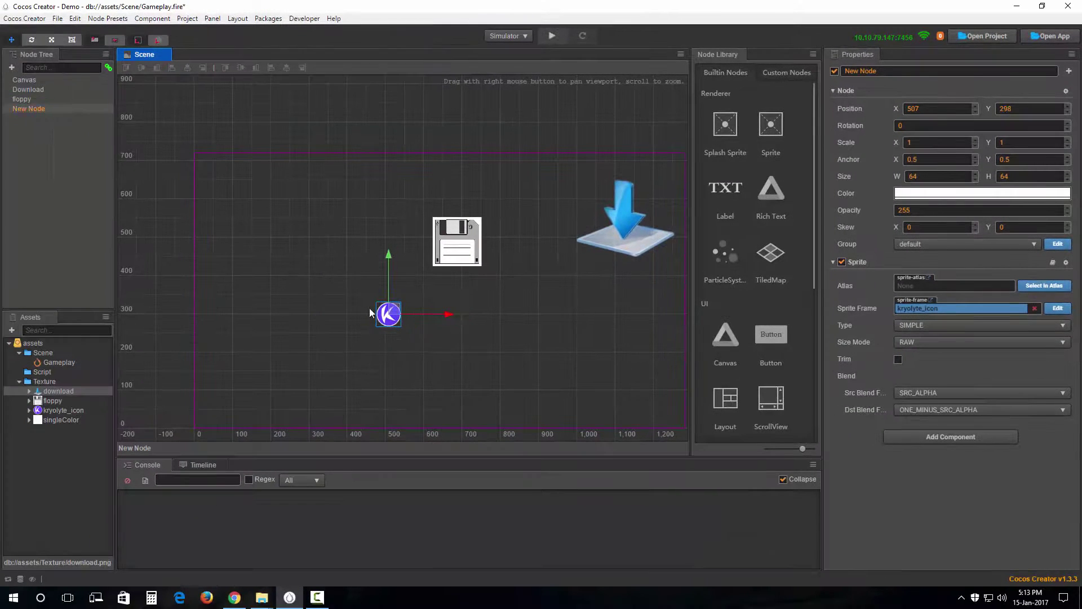
# Rename New Node to Kryolyte.
pyautogui.doubleClick(28, 108)
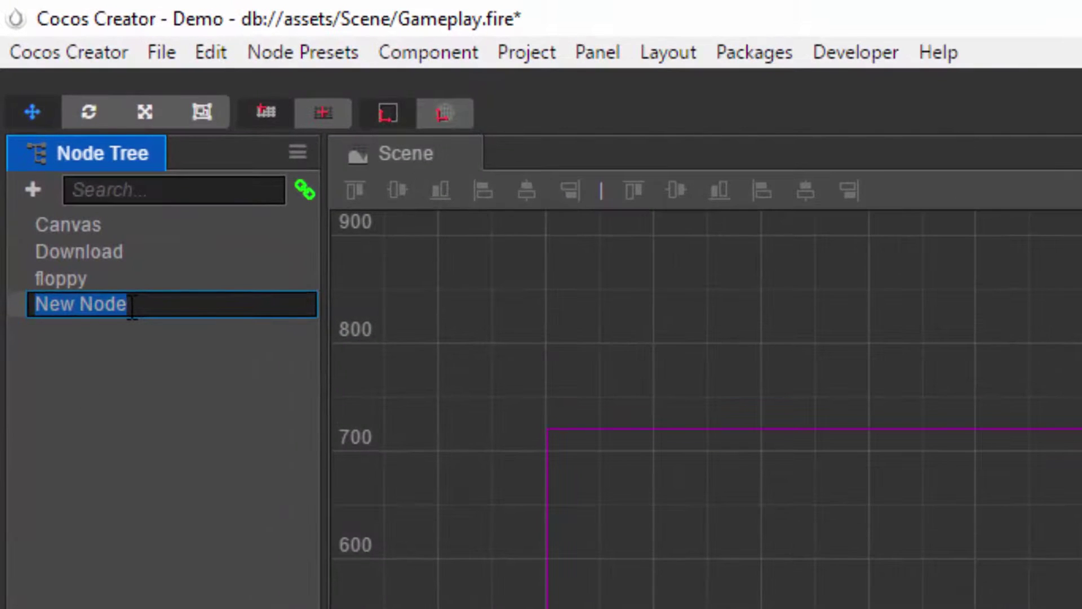
pyautogui.write('Kryolyte')
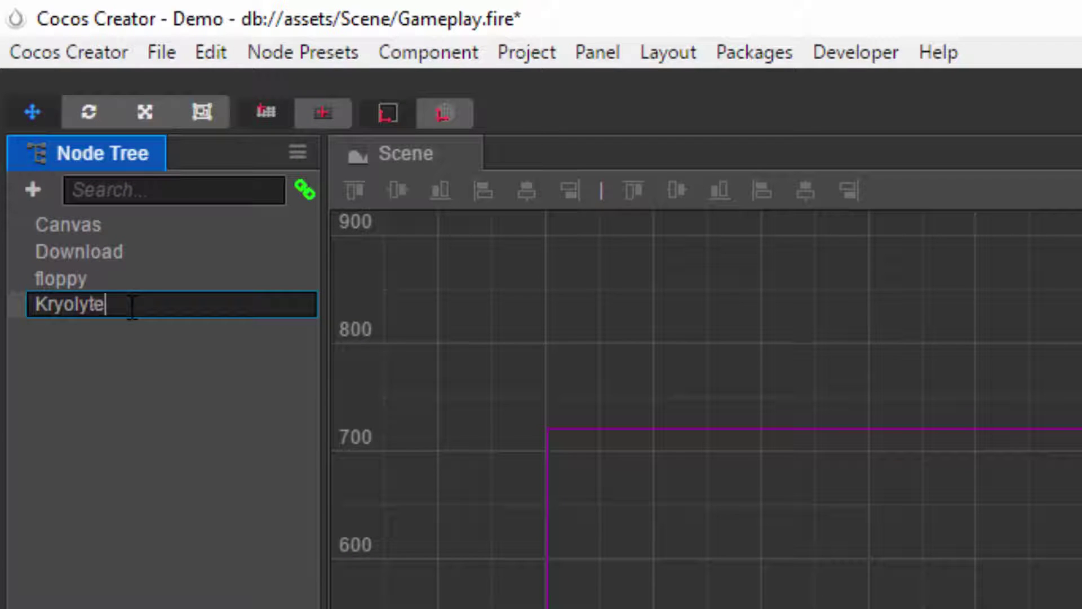
pyautogui.press('Return')
# Capitalise the floppy node's name to Floppy, then deselect it.
pyautogui.doubleClick(45, 282)
pyautogui.press('Home')
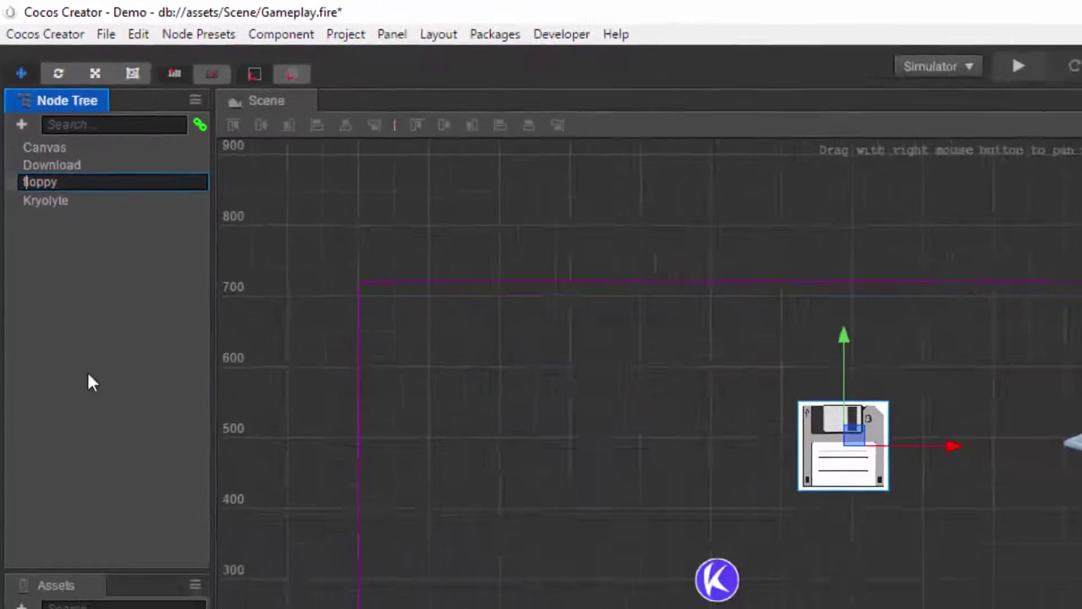
pyautogui.press('Delete')
pyautogui.write('F')
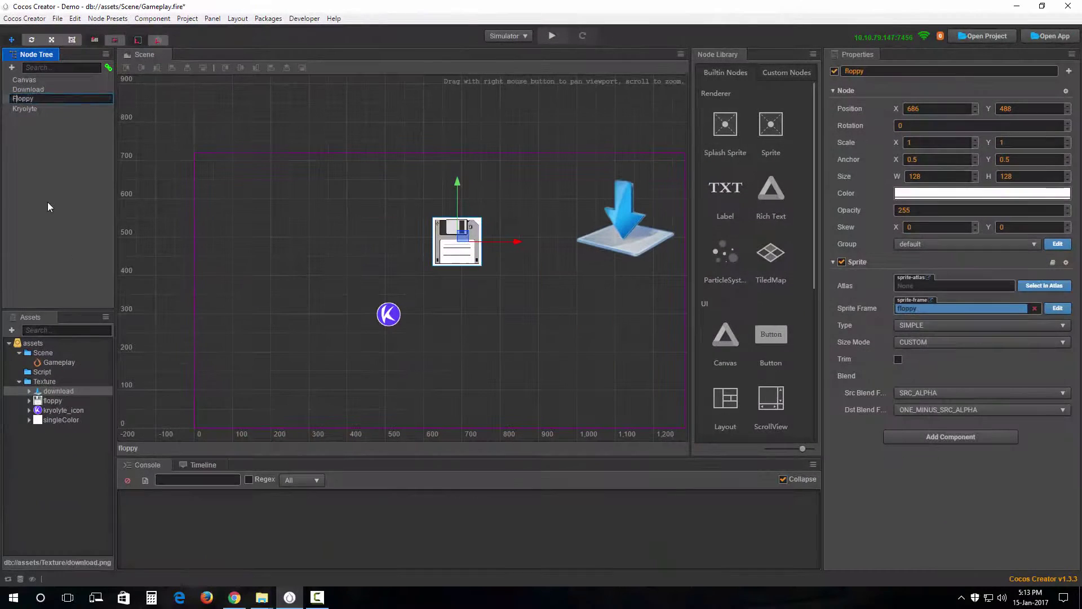
pyautogui.press('Return')
pyautogui.click(47, 203)
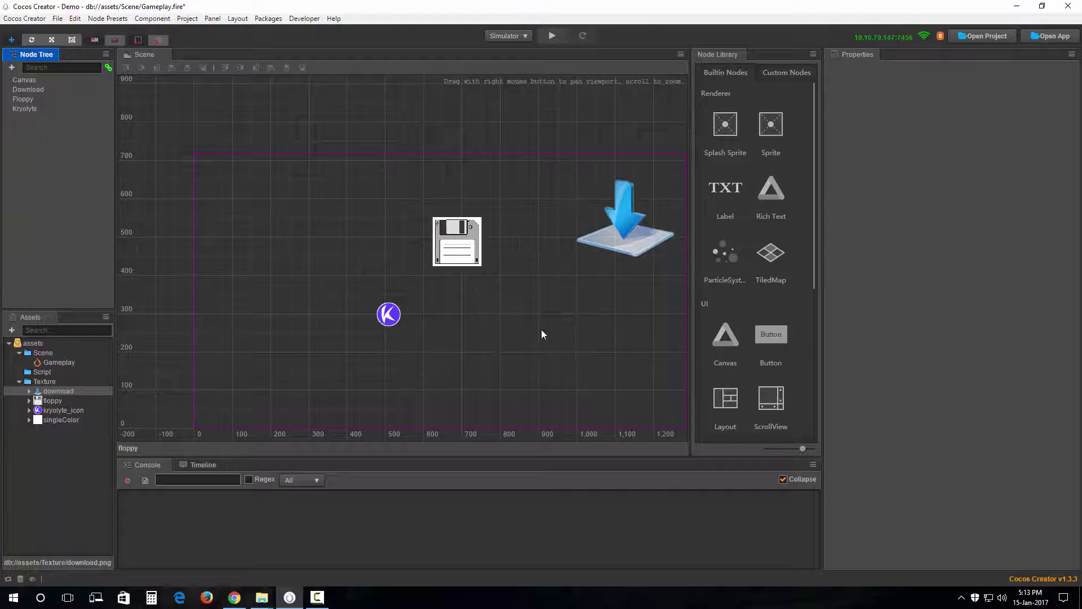
# Move the floppy sprite down onto the Kryolyte K icon.
pyautogui.moveTo(541, 332); pyautogui.dragTo(524, 293, button='right')
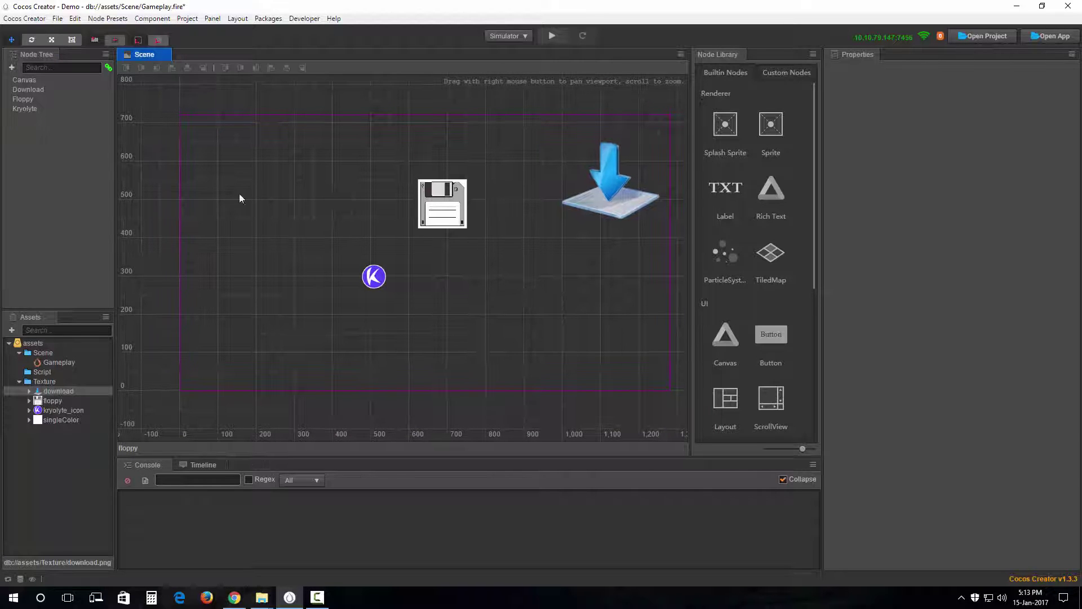
pyautogui.click(470, 209)
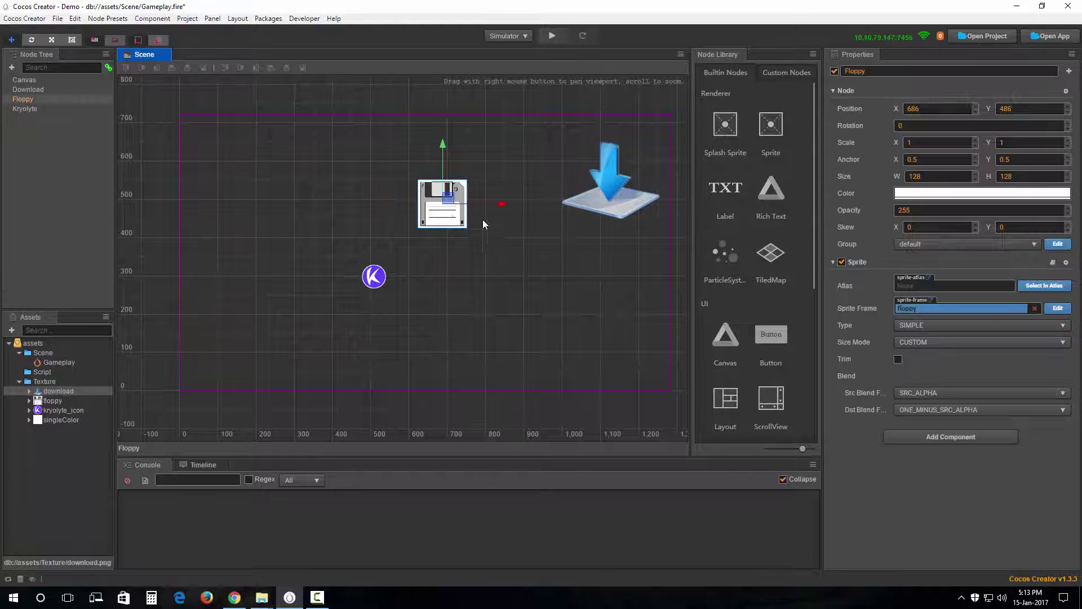
pyautogui.moveTo(451, 202); pyautogui.dragTo(404, 241)
pyautogui.moveTo(276, 365); pyautogui.dragTo(274, 415)
pyautogui.scroll(3, 251, 575)
pyautogui.scroll(1, 181, 509)
pyautogui.moveTo(181, 509); pyautogui.dragTo(269, 608, button='middle')
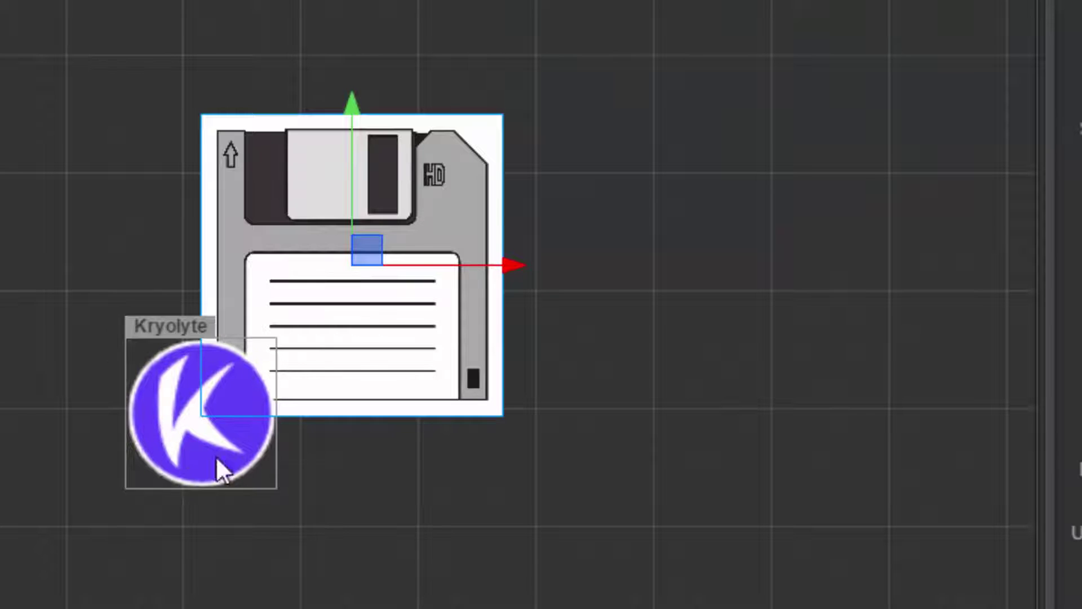
# Move the Download sprite to 552, 278 so it overlaps the floppy.
pyautogui.scroll(-3, 611, 342)
pyautogui.moveTo(730, 278); pyautogui.dragTo(544, 515, button='middle')
pyautogui.scroll(-2, 623, 440)
pyautogui.click(919, 290)
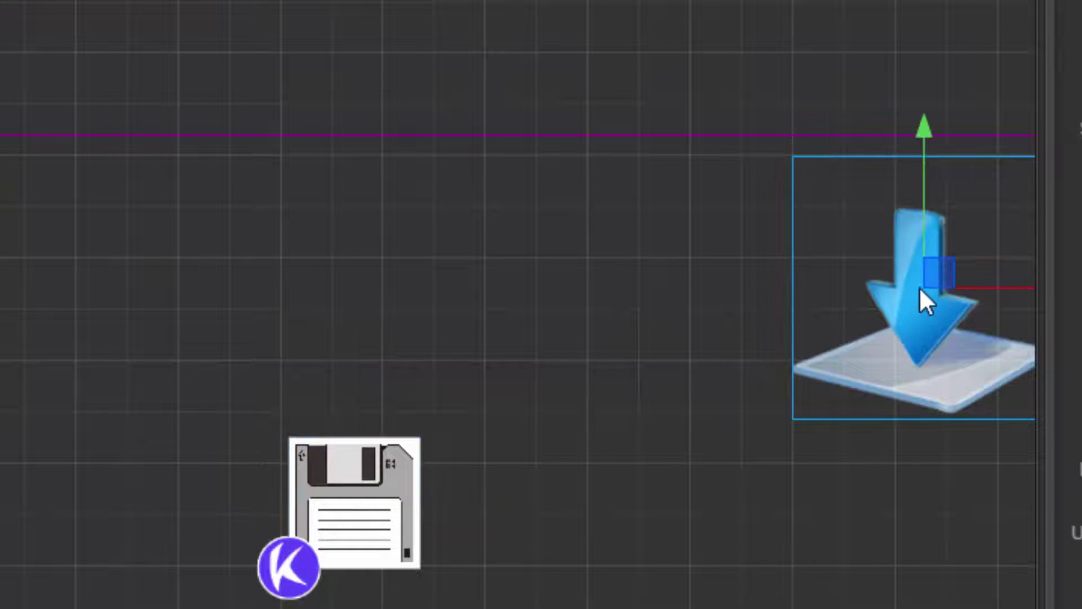
pyautogui.moveTo(945, 274); pyautogui.dragTo(439, 608)
pyautogui.moveTo(474, 341); pyautogui.dragTo(387, 295)
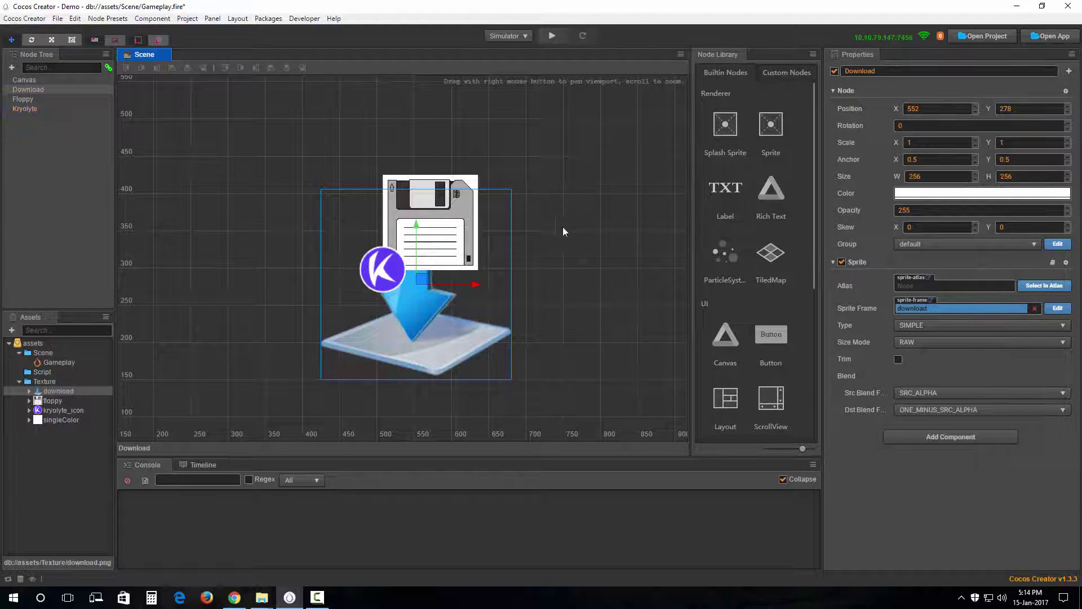
pyautogui.scroll(-3, 555, 235)
pyautogui.moveTo(617, 239); pyautogui.dragTo(562, 269, button='right')
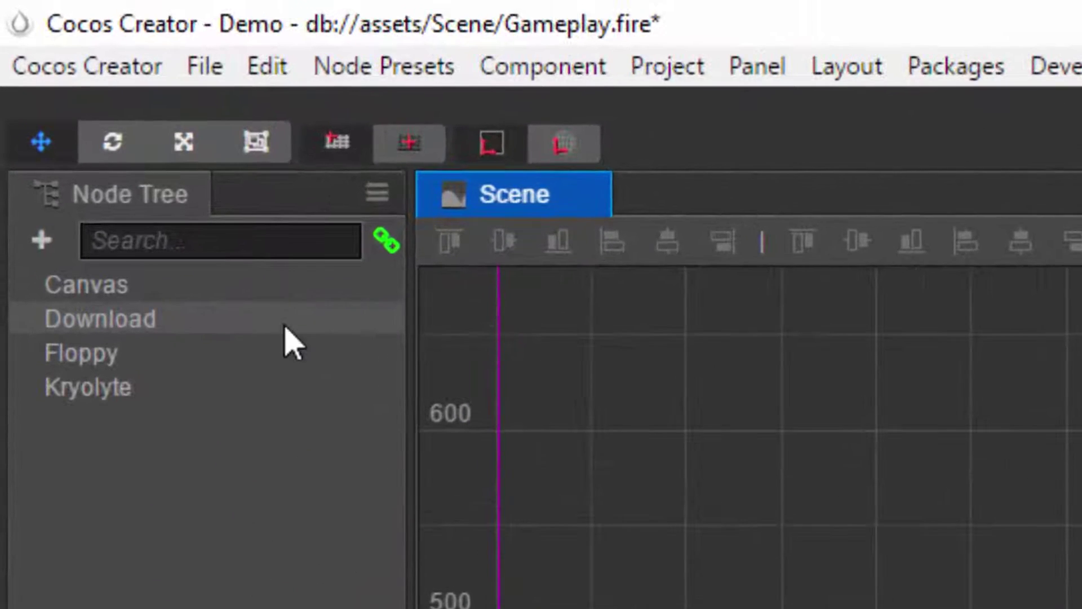
pyautogui.click(203, 345)
pyautogui.click(208, 320)
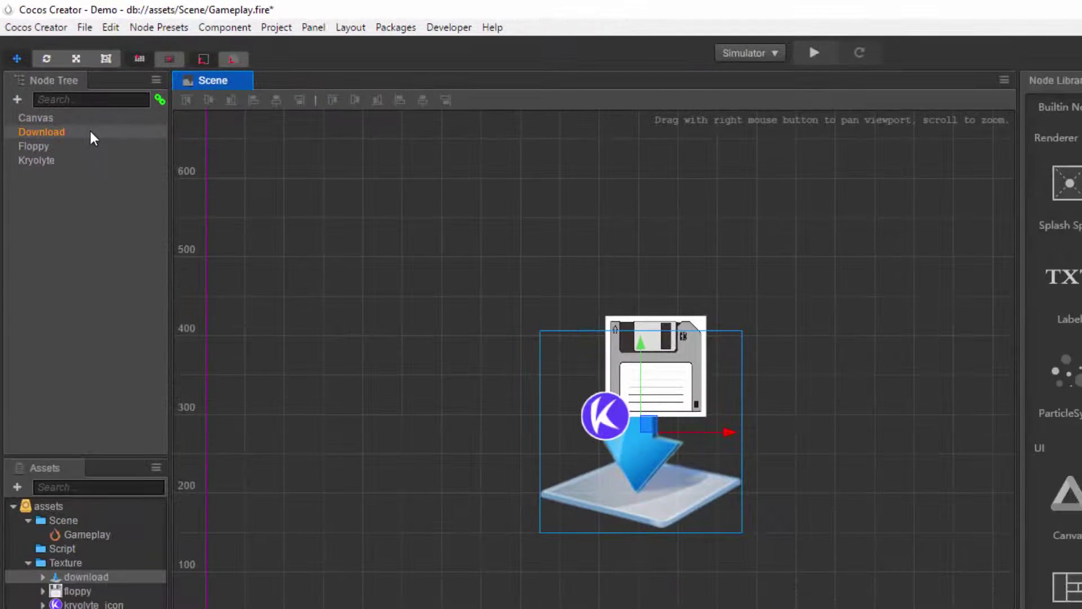
pyautogui.click(133, 147)
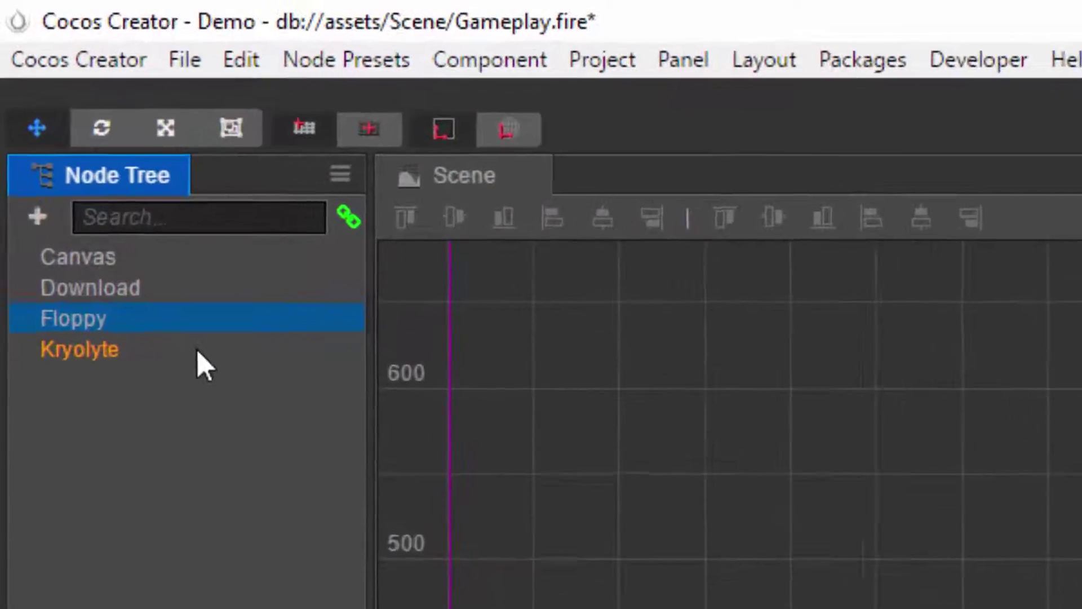
pyautogui.click(133, 239)
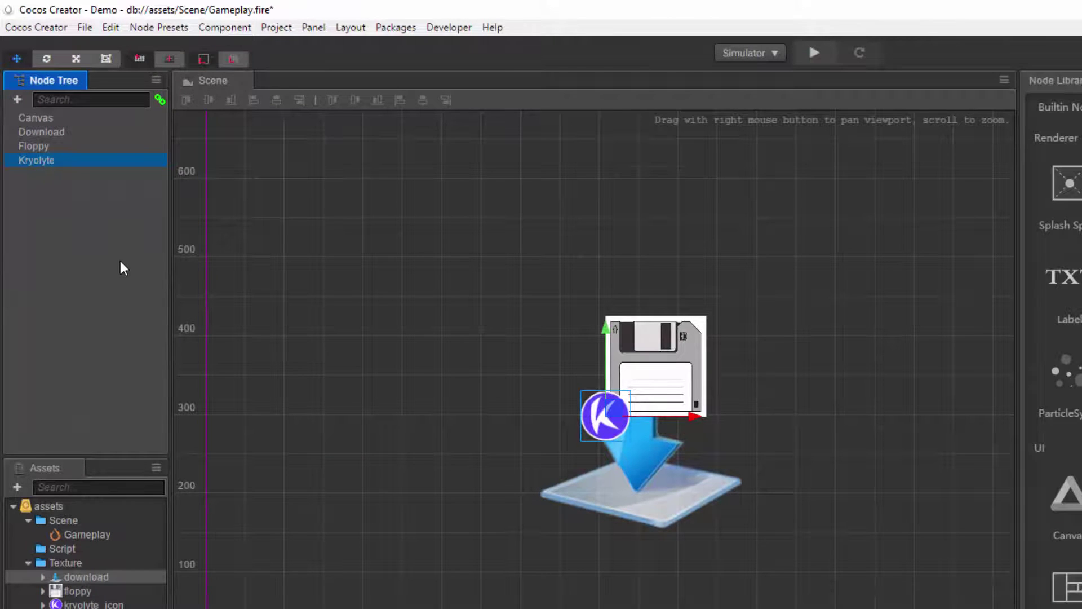
pyautogui.click(74, 275)
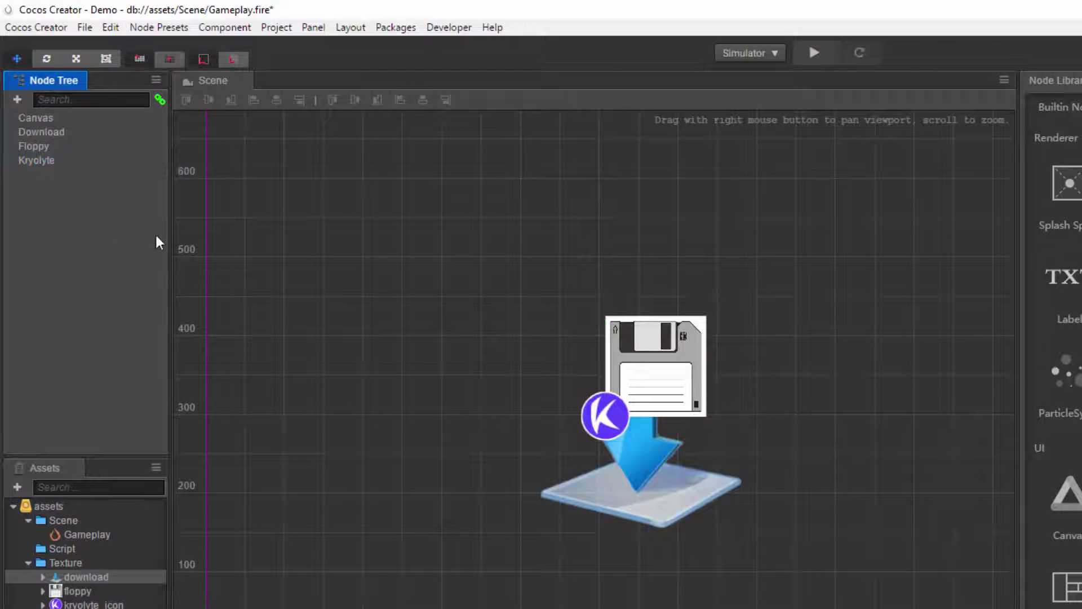
pyautogui.moveTo(457, 234); pyautogui.dragTo(327, 234, button='right')
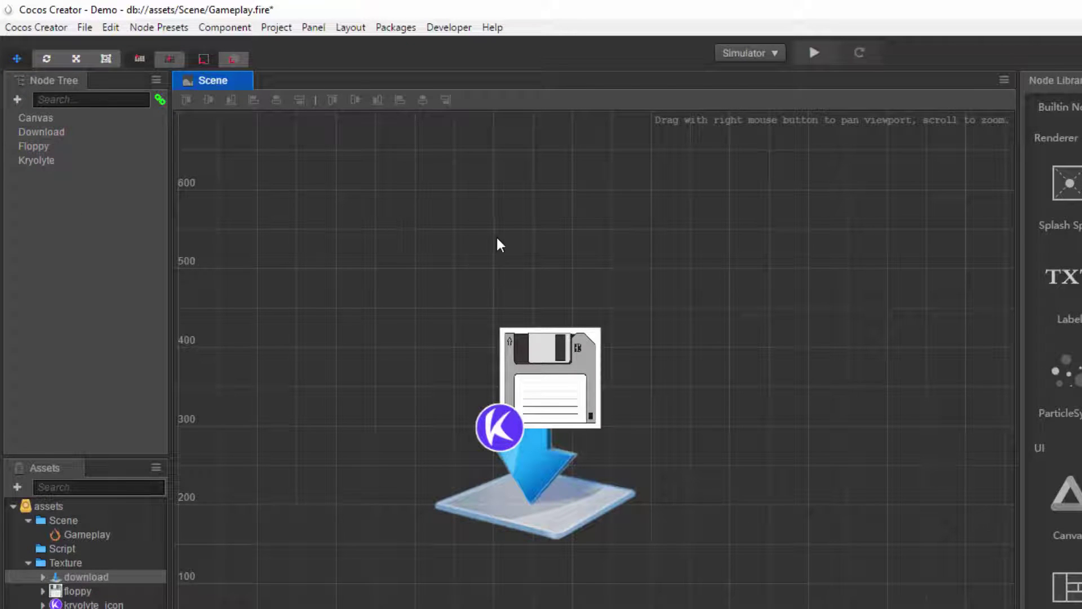
pyautogui.moveTo(498, 243); pyautogui.dragTo(550, 223, button='right')
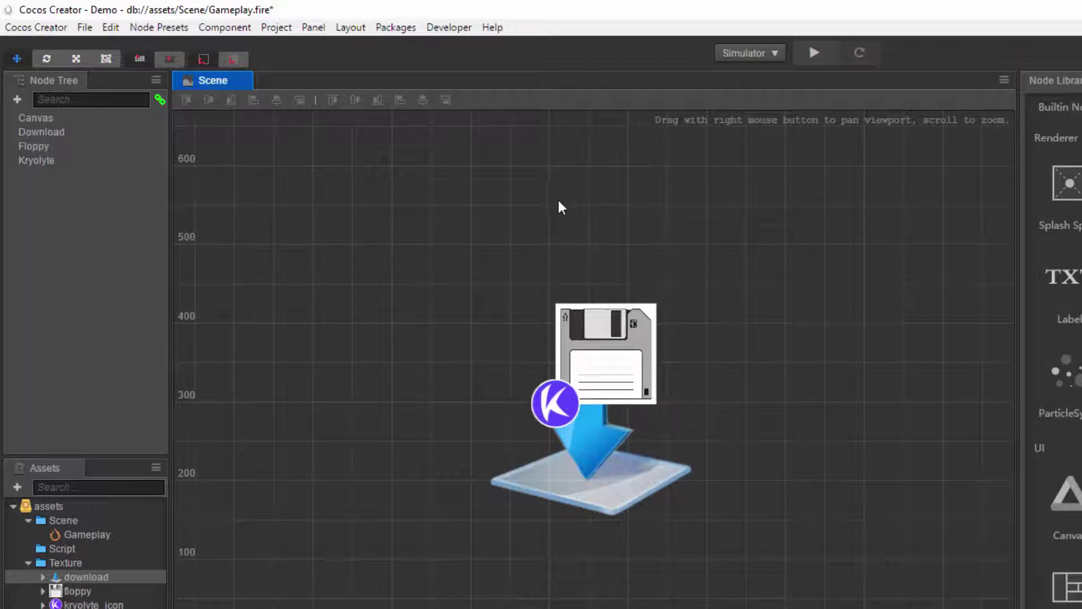
pyautogui.moveTo(565, 206); pyautogui.dragTo(572, 237, button='right')
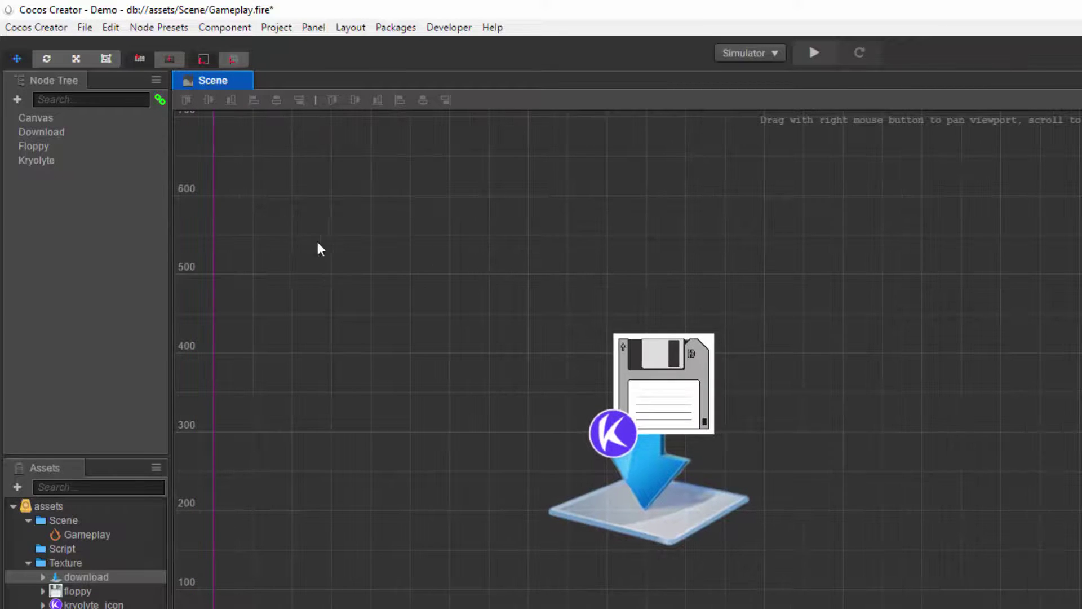
pyautogui.moveTo(321, 246); pyautogui.dragTo(278, 234, button='right')
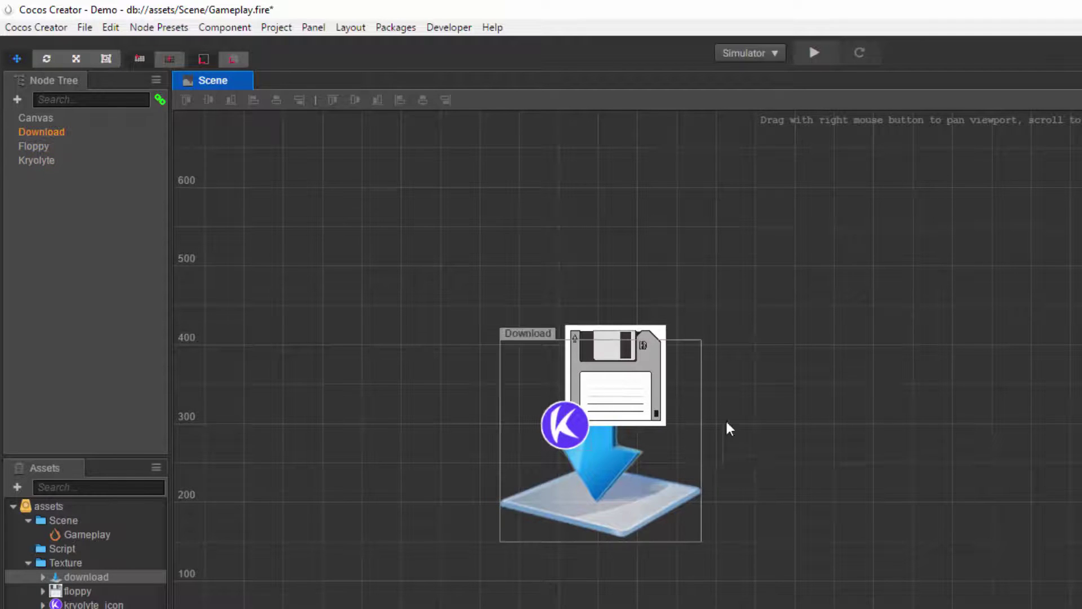
pyautogui.moveTo(787, 407); pyautogui.dragTo(865, 420, button='right')
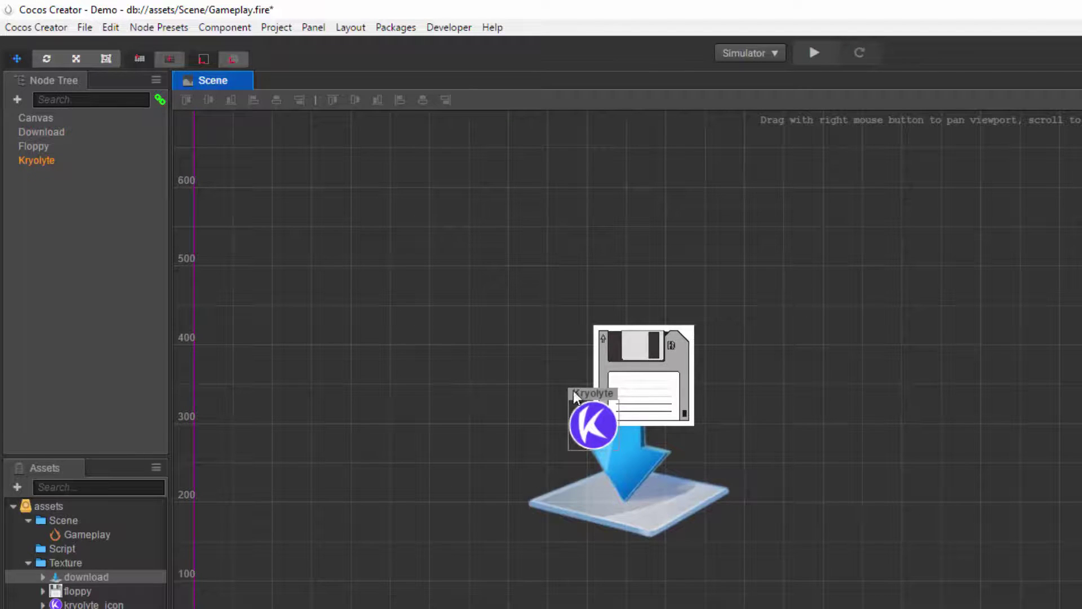
# Drop Kryolyte between Canvas and Download, making the order Canvas, Kryolyte, Download, Floppy.
pyautogui.click(601, 428)
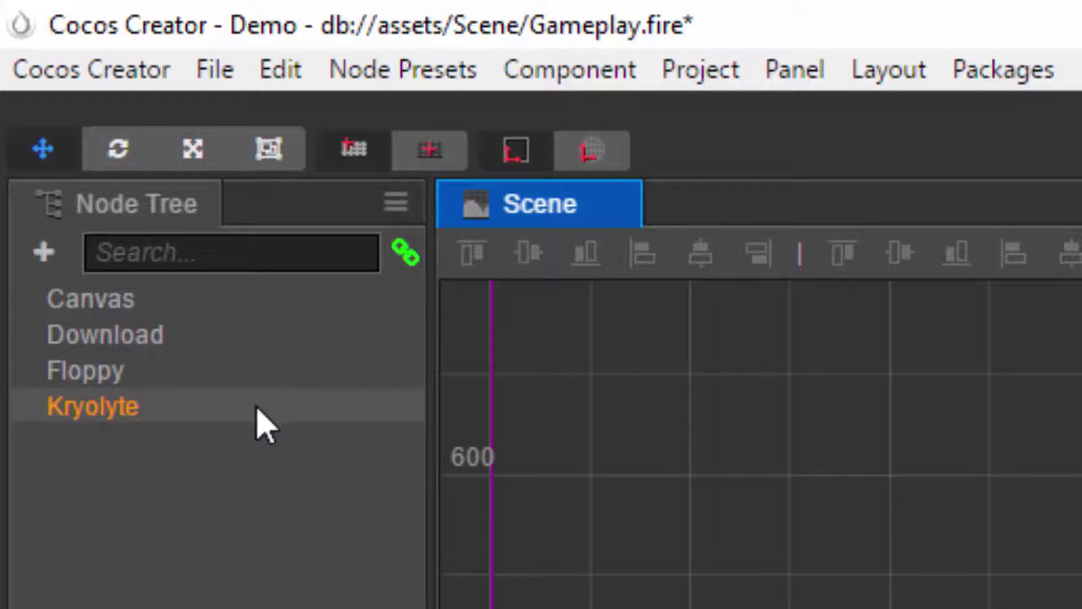
pyautogui.moveTo(265, 411); pyautogui.dragTo(226, 319)
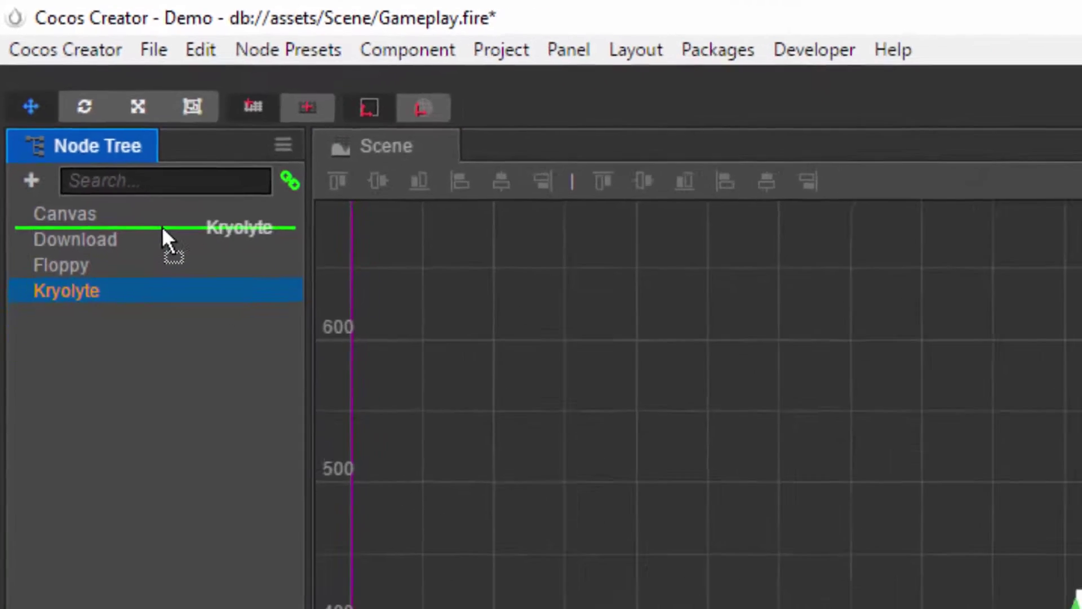
pyautogui.moveTo(161, 225); pyautogui.dragTo(161, 226)
pyautogui.moveTo(98, 139); pyautogui.dragTo(98, 141)
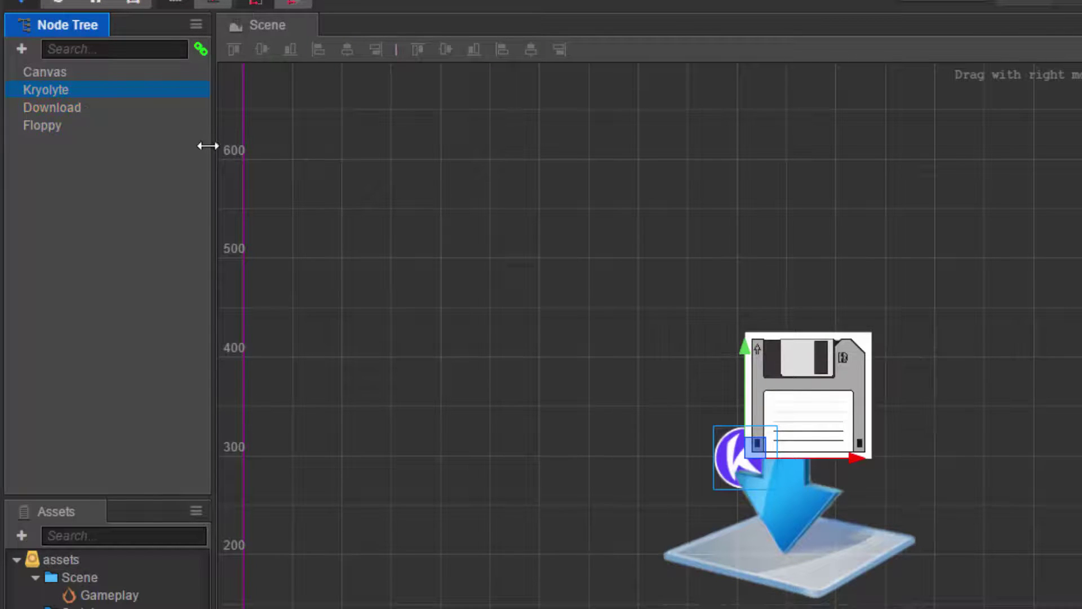
pyautogui.click(118, 368)
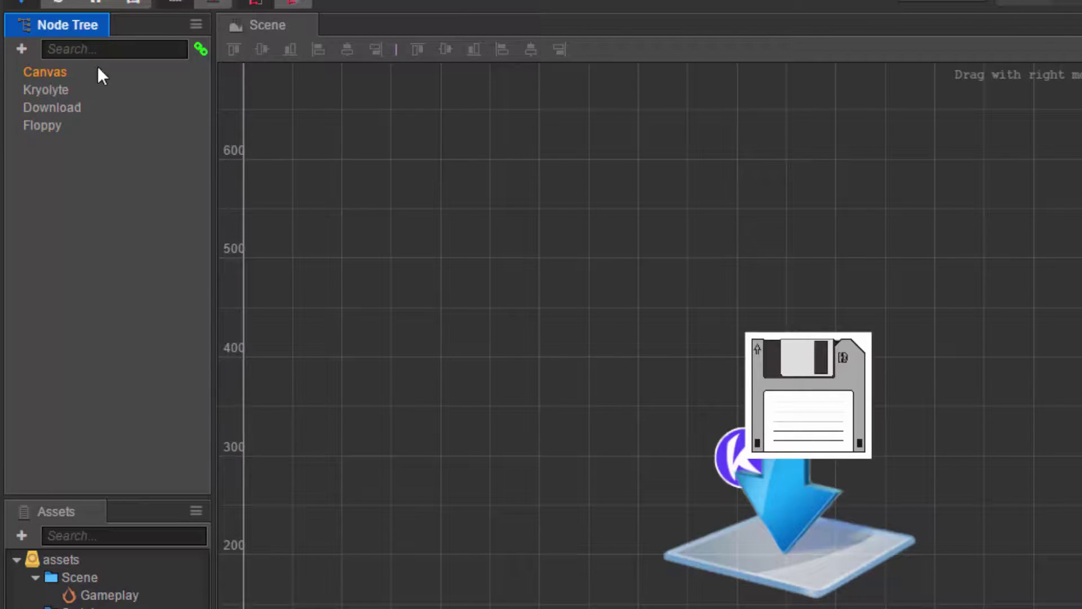
pyautogui.click(77, 89)
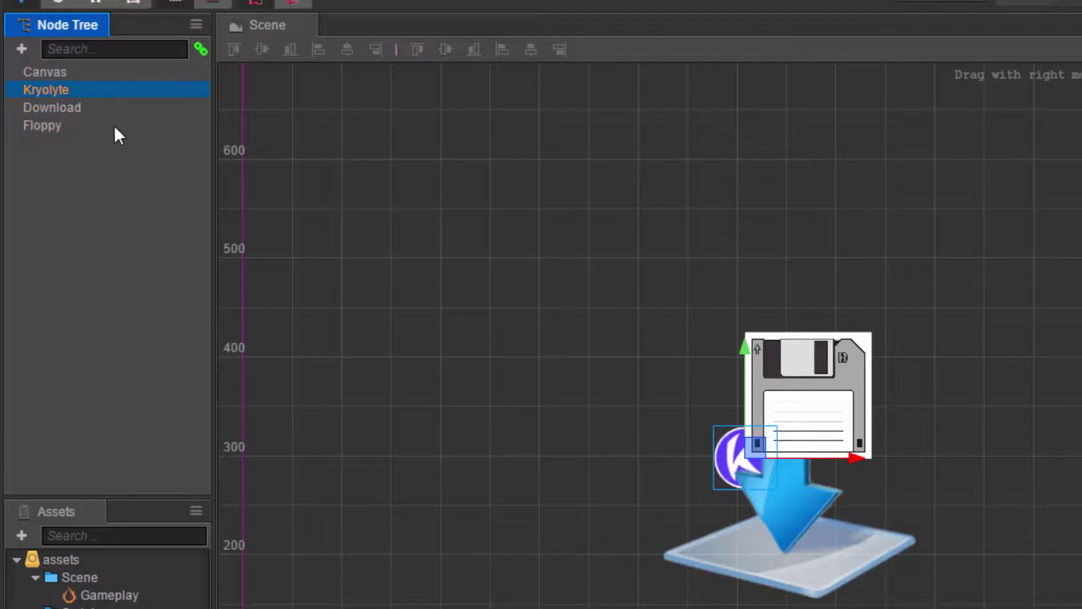
pyautogui.click(169, 110)
pyautogui.click(134, 126)
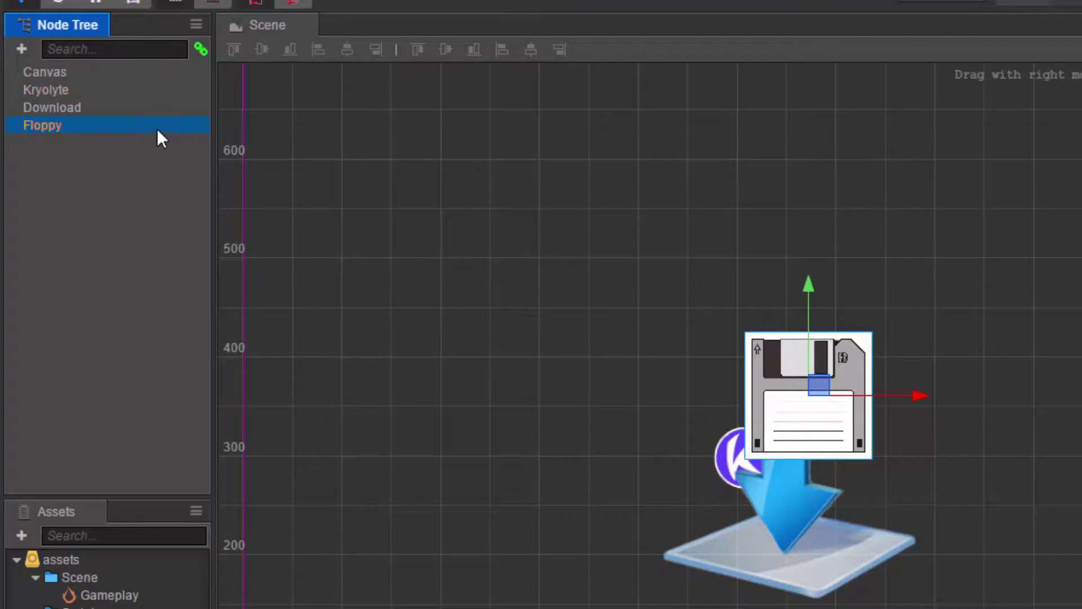
pyautogui.click(146, 96)
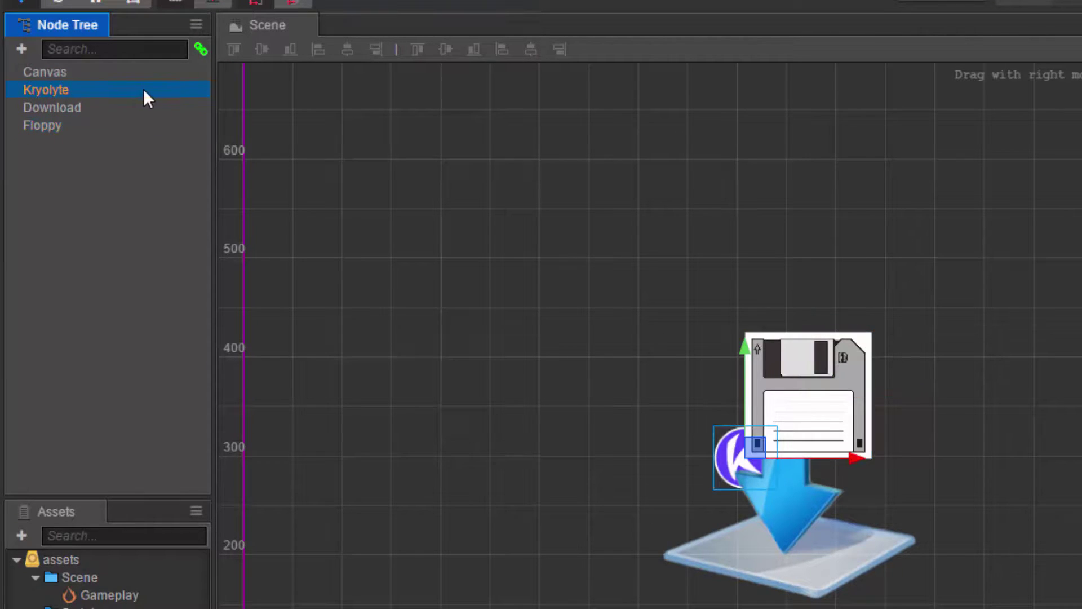
pyautogui.click(170, 107)
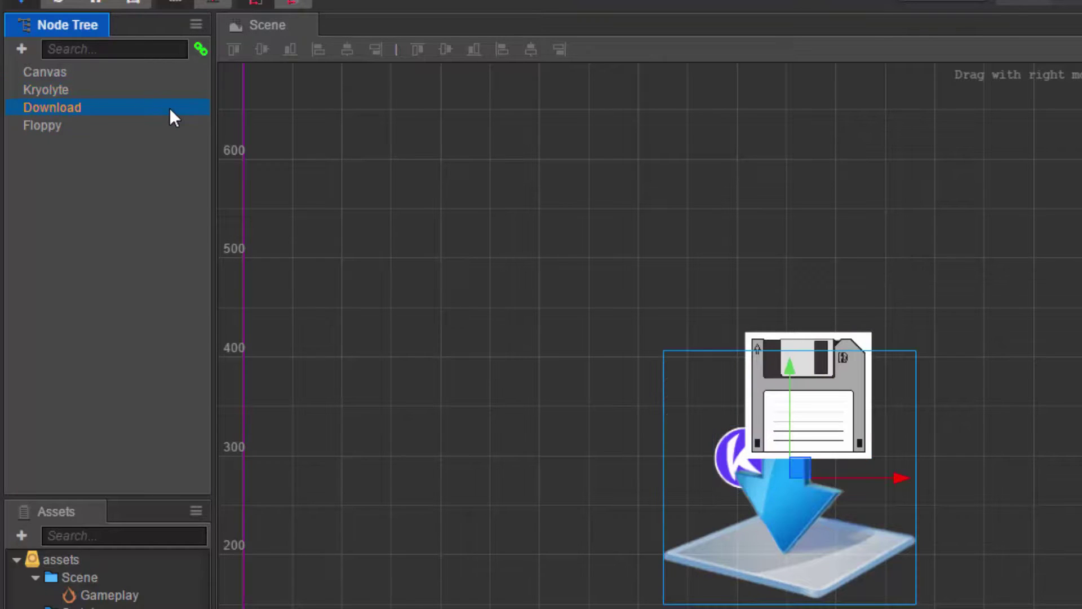
pyautogui.click(194, 127)
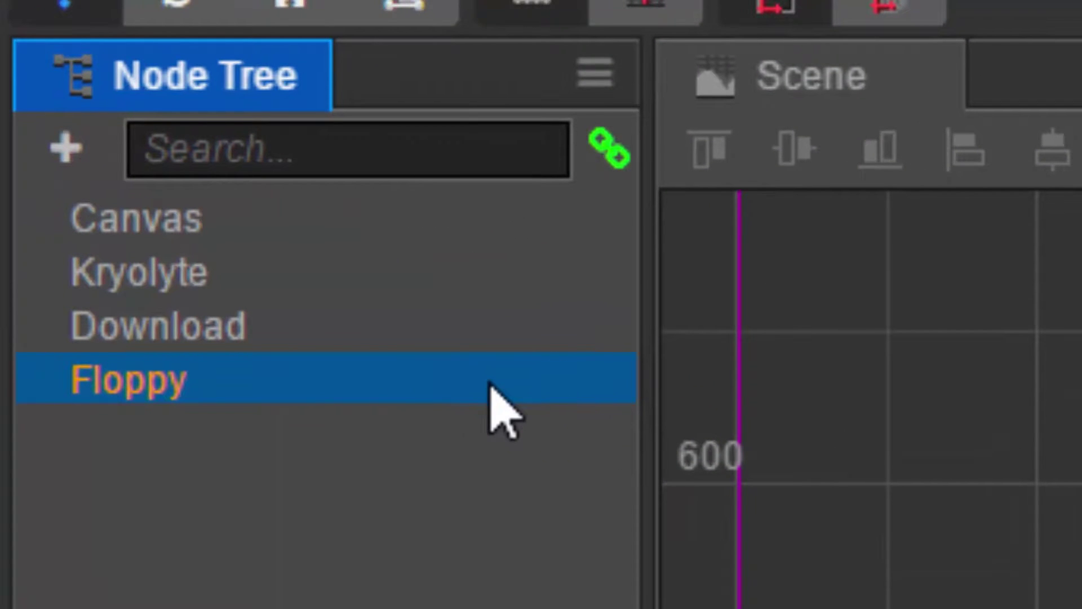
# Reorder Floppy above Download and shift the floppy sprite right and down.
pyautogui.moveTo(496, 387); pyautogui.dragTo(524, 313)
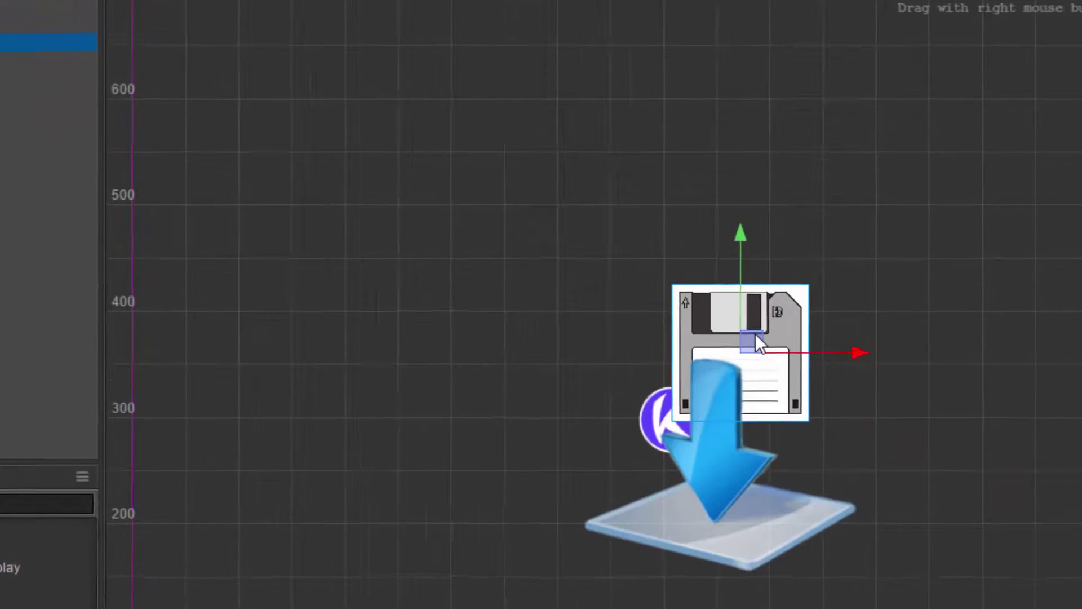
pyautogui.moveTo(792, 363); pyautogui.dragTo(844, 410)
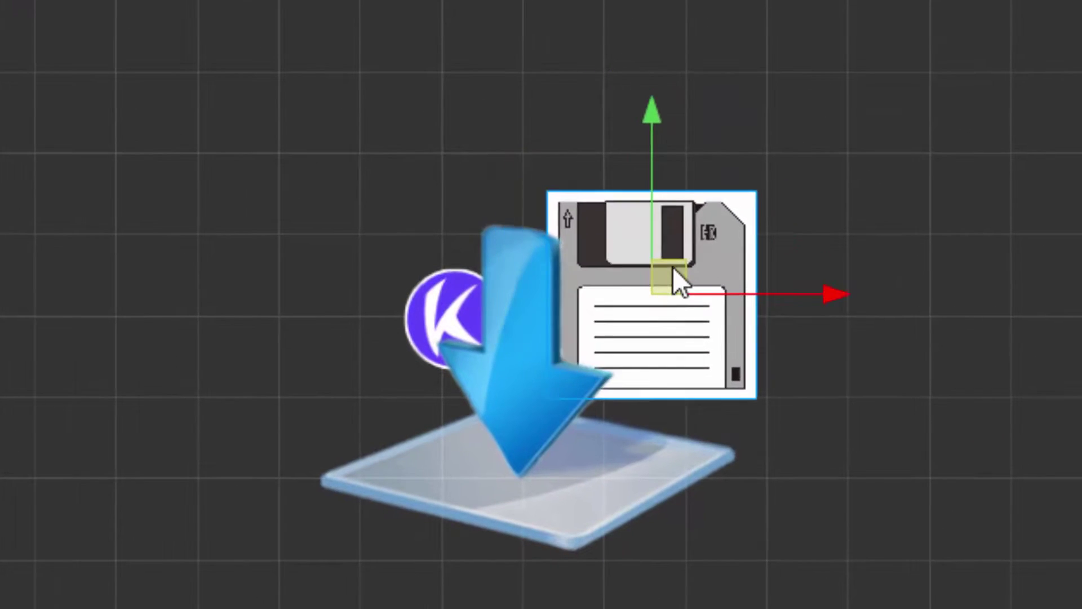
pyautogui.moveTo(673, 270); pyautogui.dragTo(658, 328)
pyautogui.press('Escape')
# Reposition the Kryolyte sprite and nudge the floppy sprite about 30 px left.
pyautogui.click(445, 310)
pyautogui.moveTo(471, 301); pyautogui.dragTo(579, 212)
pyautogui.click(653, 296)
pyautogui.moveTo(641, 329); pyautogui.dragTo(638, 329)
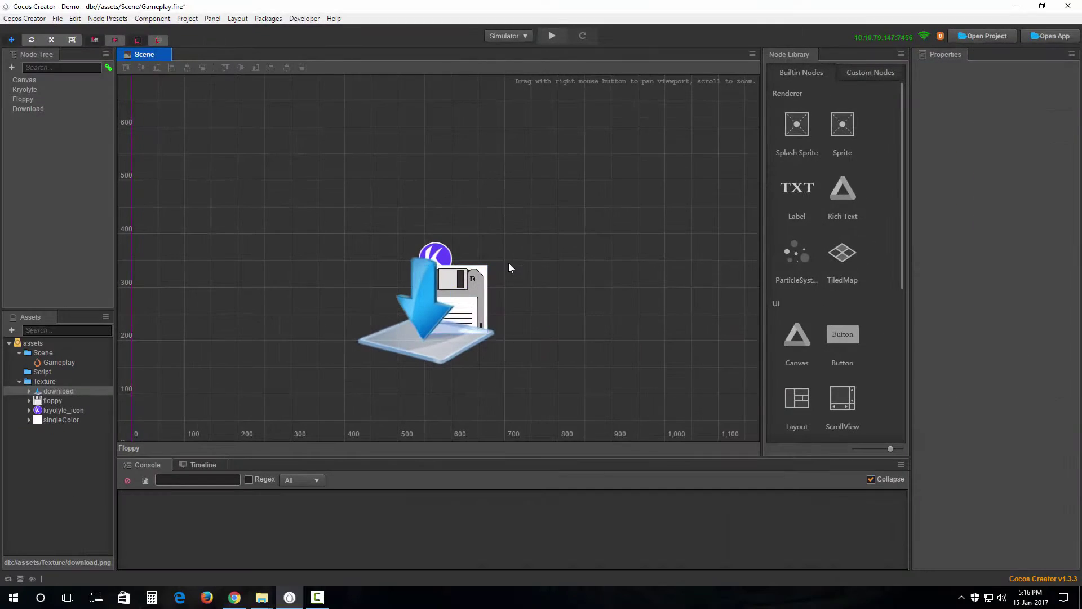
pyautogui.click(508, 263)
pyautogui.scroll(-3, 508, 263)
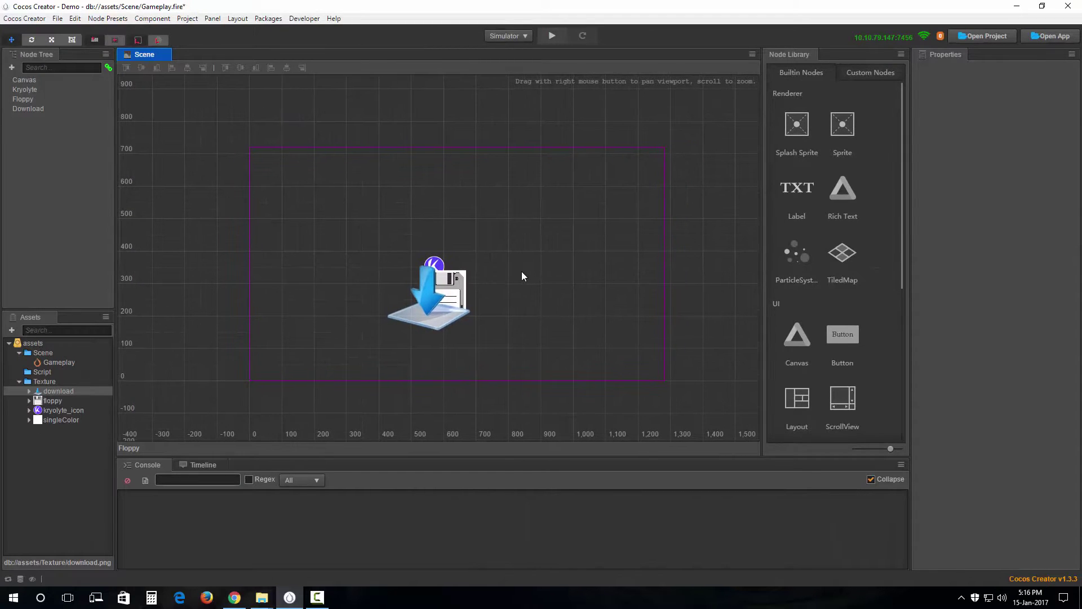
pyautogui.moveTo(522, 278); pyautogui.dragTo(509, 239, button='right')
pyautogui.click(439, 275)
pyautogui.click(519, 242)
pyautogui.scroll(1, 445, 254)
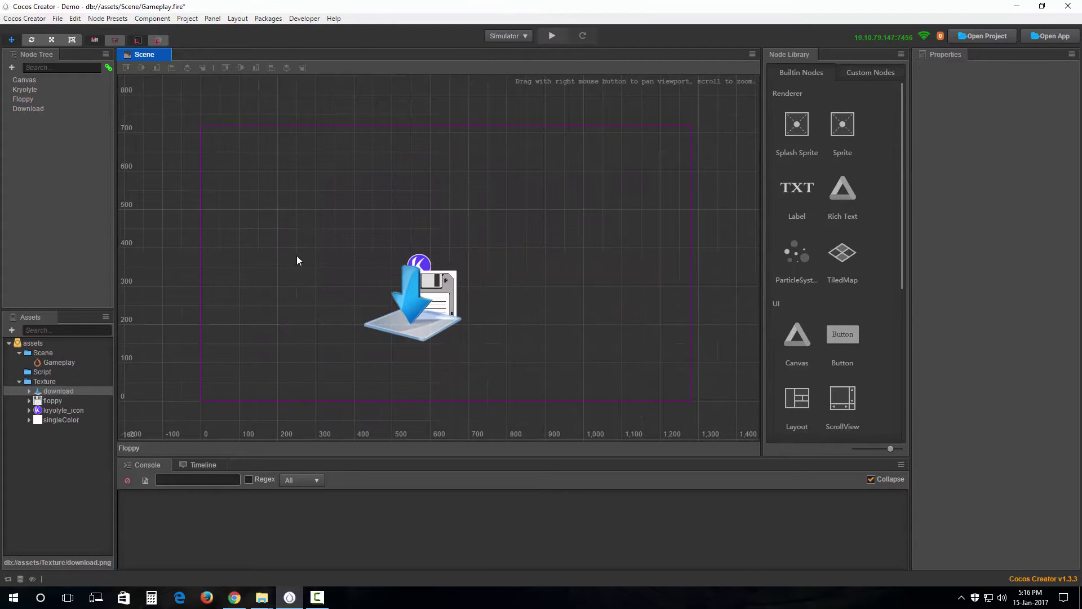